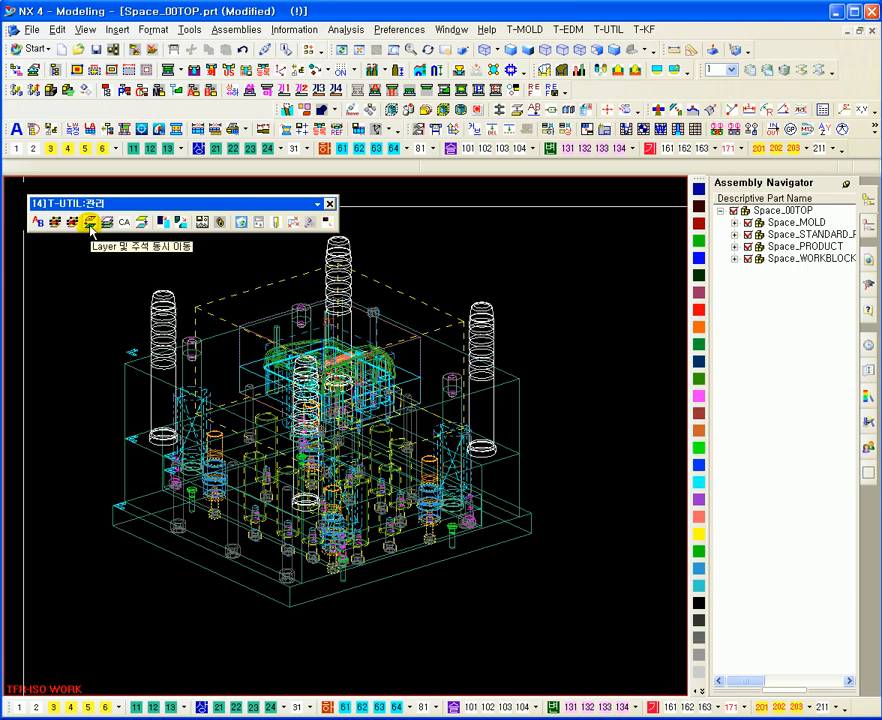
- Open layer category 123 for editing from the layer settings and examine layer 100 in it without making changes
click(806, 73)
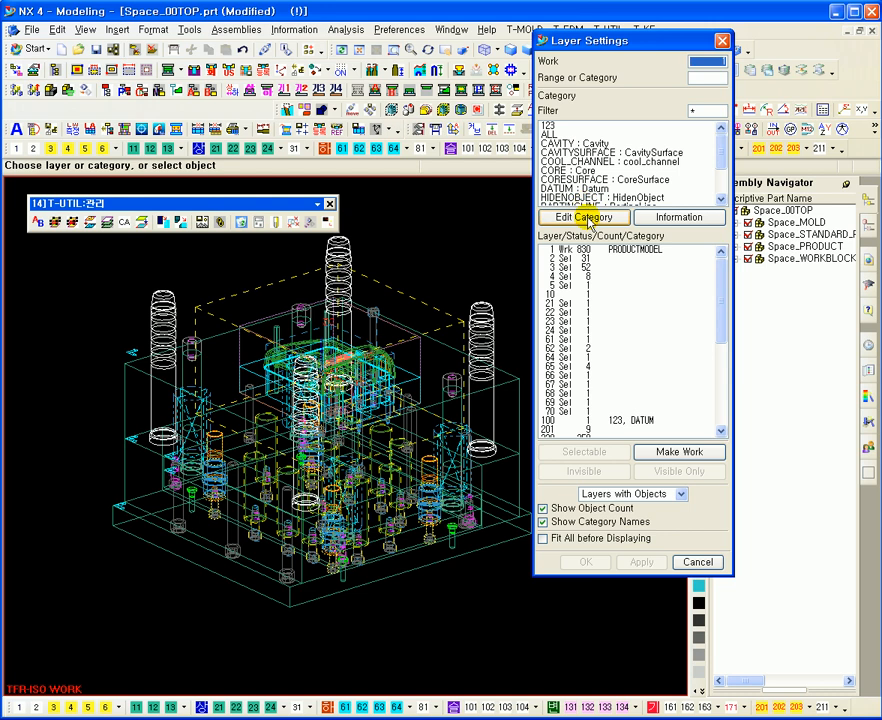
click(589, 218)
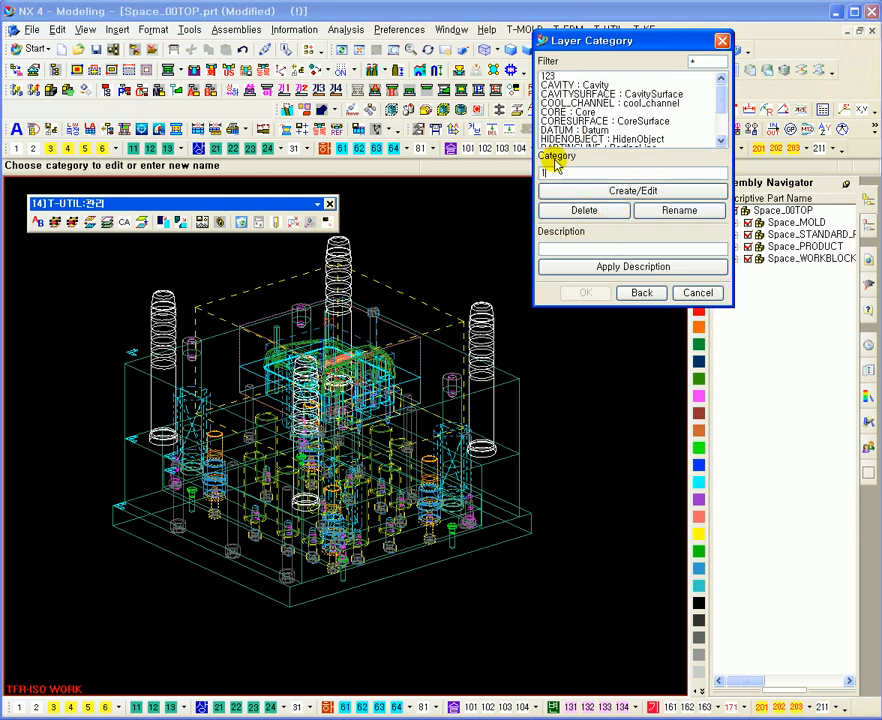
text(123)
click(571, 190)
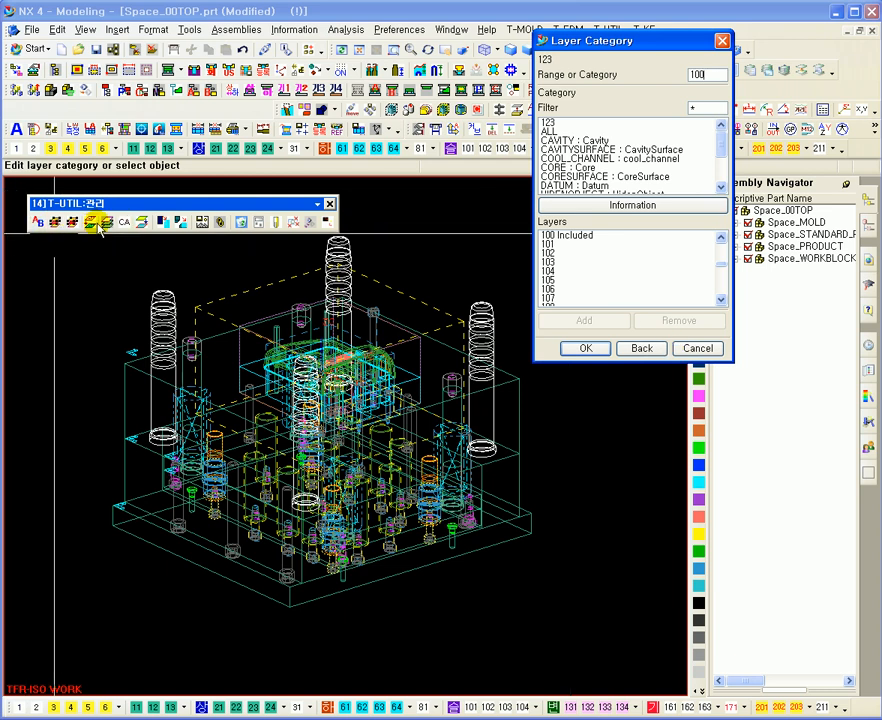
click(697, 348)
- Switch to the Space_C3M02_split part and frame the whole shaded core model
mouse_move(83, 274)
middle_down()
mouse_move(86, 306)
mouse_move(81, 297)
middle_up()
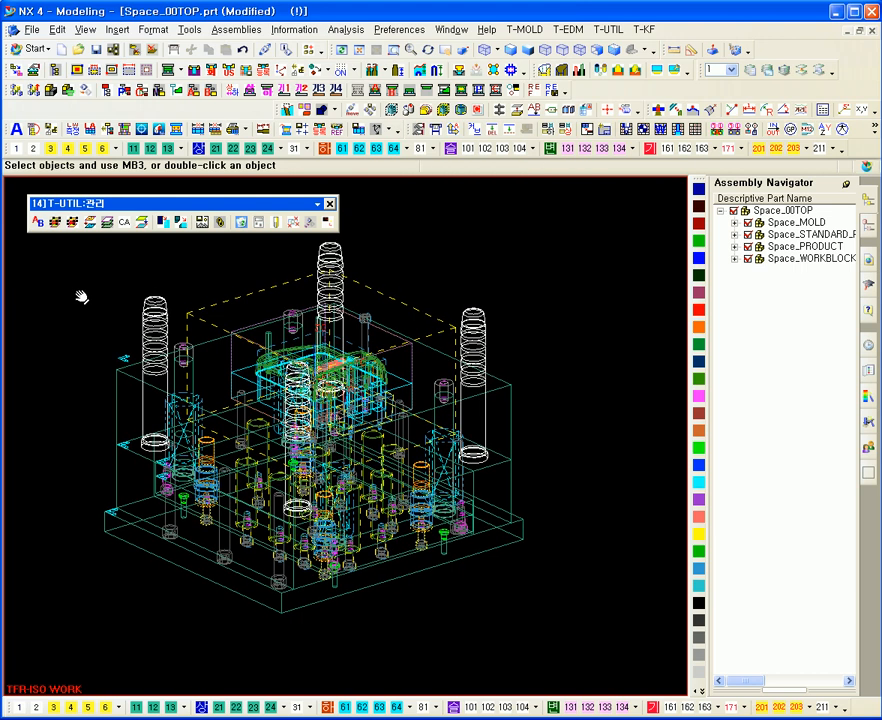
click(150, 89)
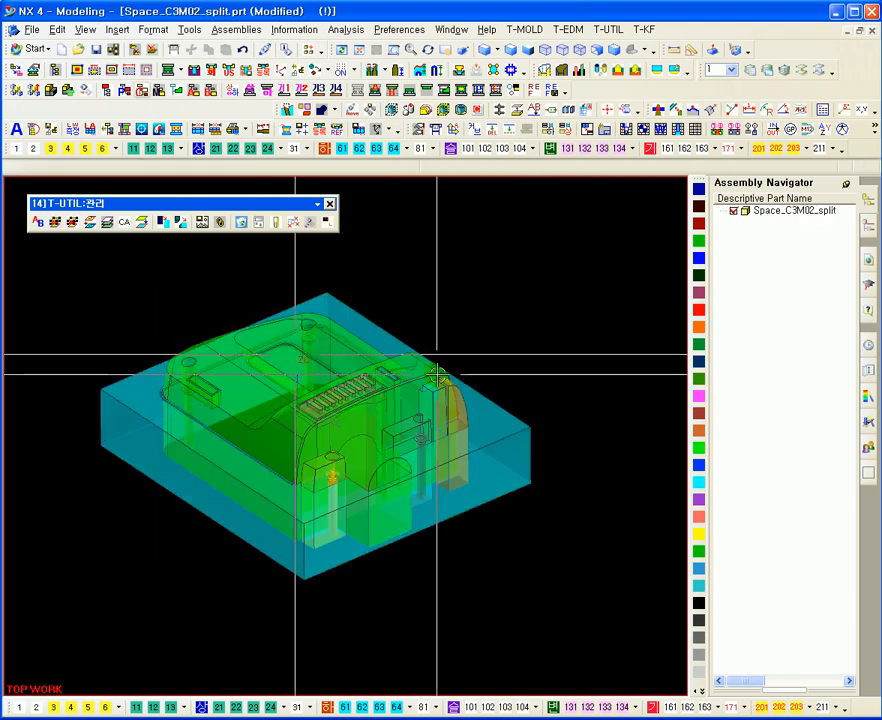
scroll(575, 569, down, 2)
scroll(582, 581, up, 1)
shift+middle_drag(582, 581, 551, 589)
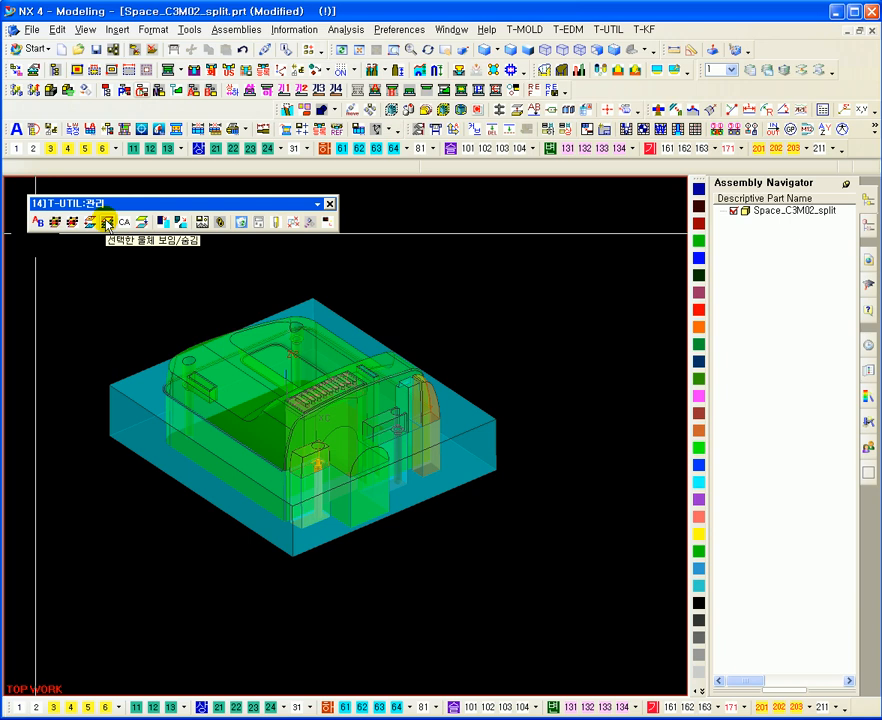
- Start T-UTIL's Layer Category input and compare the lists of all layers, layers with objects and all selectable layers
click(37, 222)
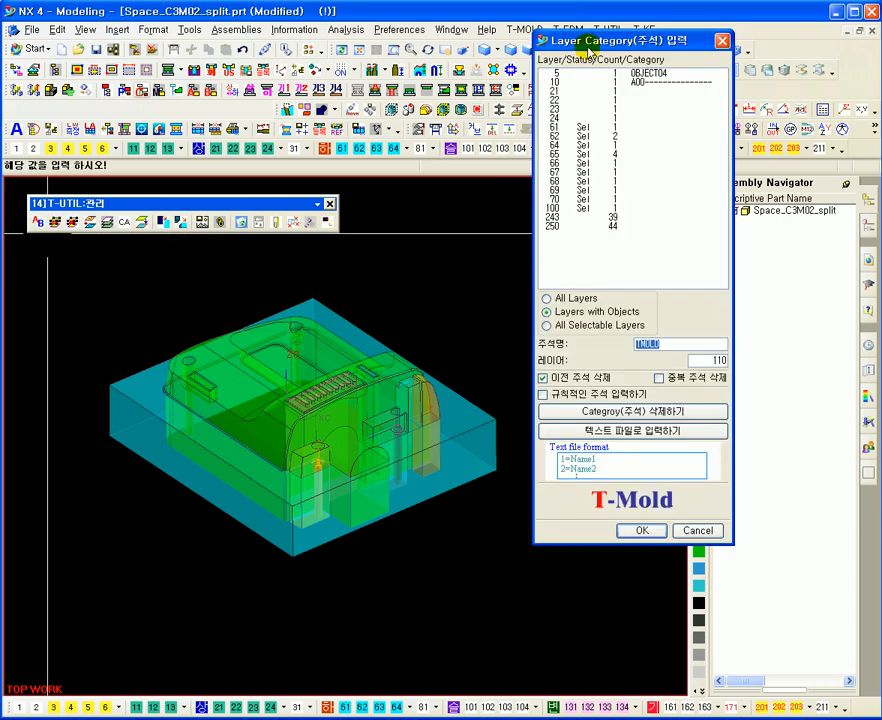
drag(614, 43, 571, 134)
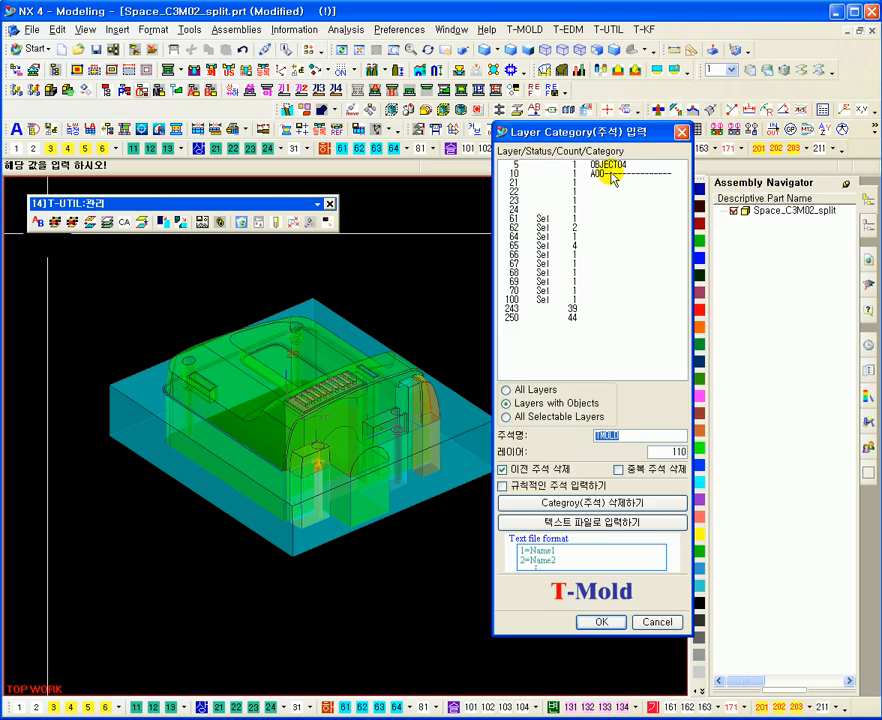
click(507, 391)
click(507, 403)
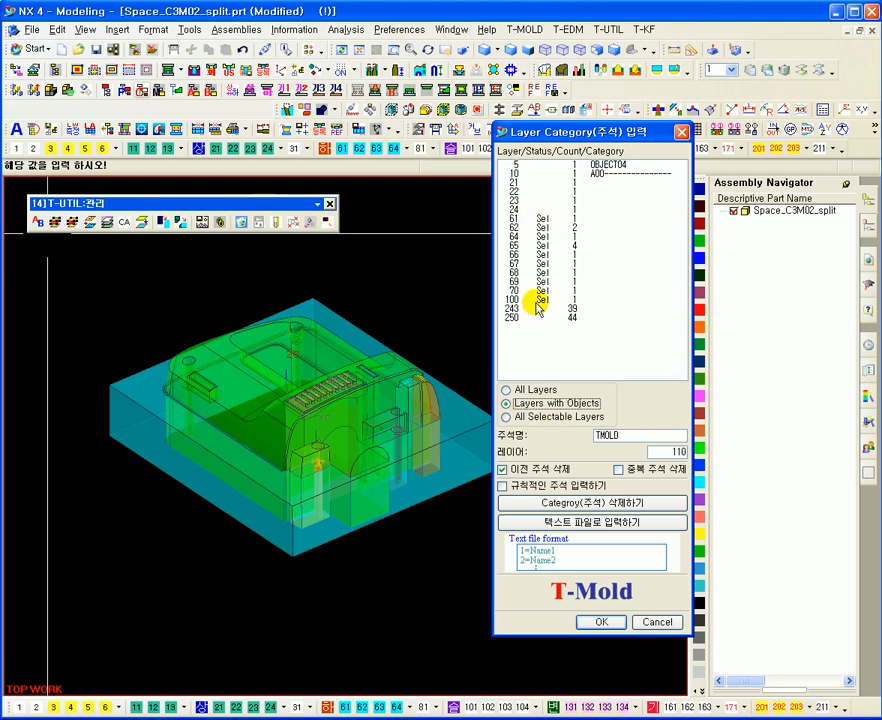
click(506, 416)
click(506, 403)
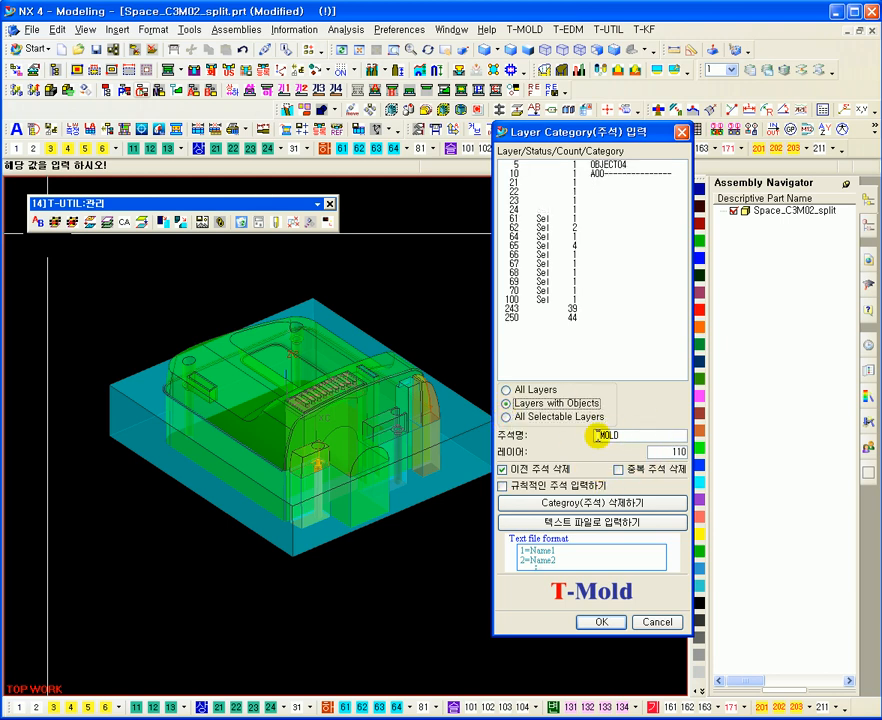
- Review the category name and layer number entries, and examine layer 110 in the list of all layers
double_click(608, 432)
click(631, 435)
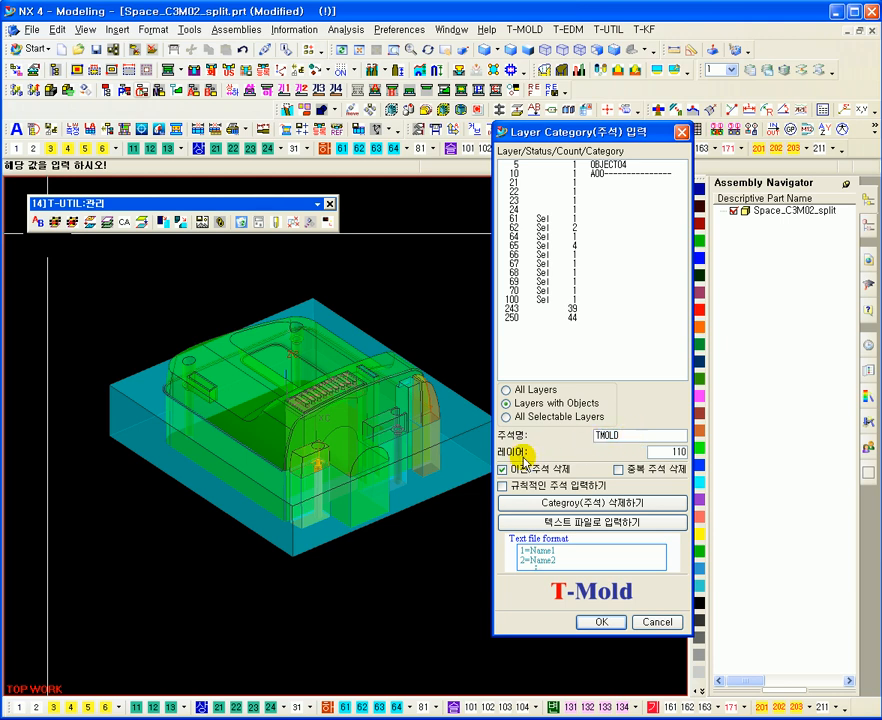
double_click(682, 452)
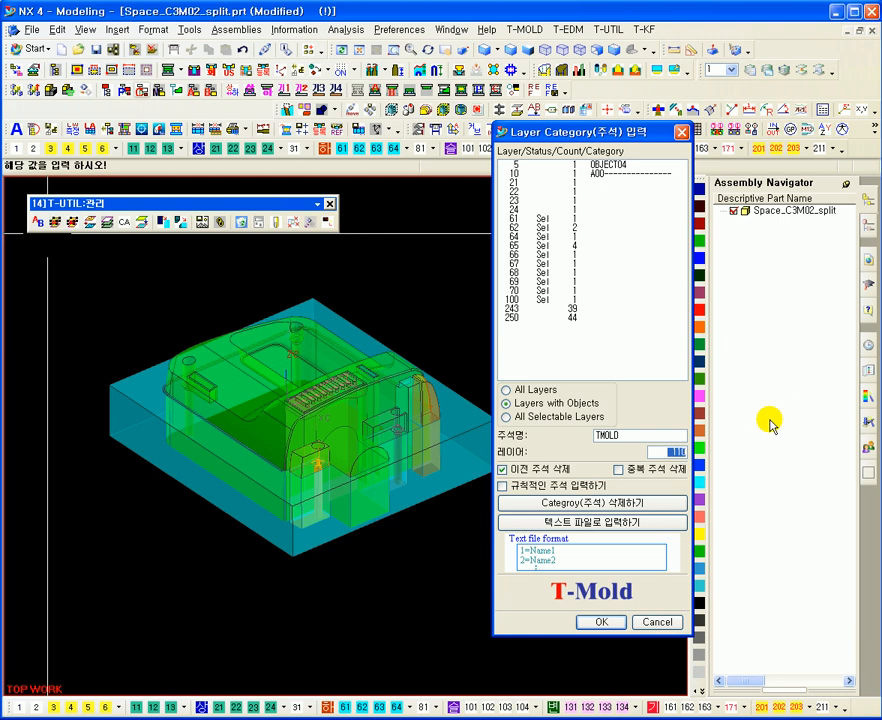
click(508, 391)
drag(679, 183, 681, 256)
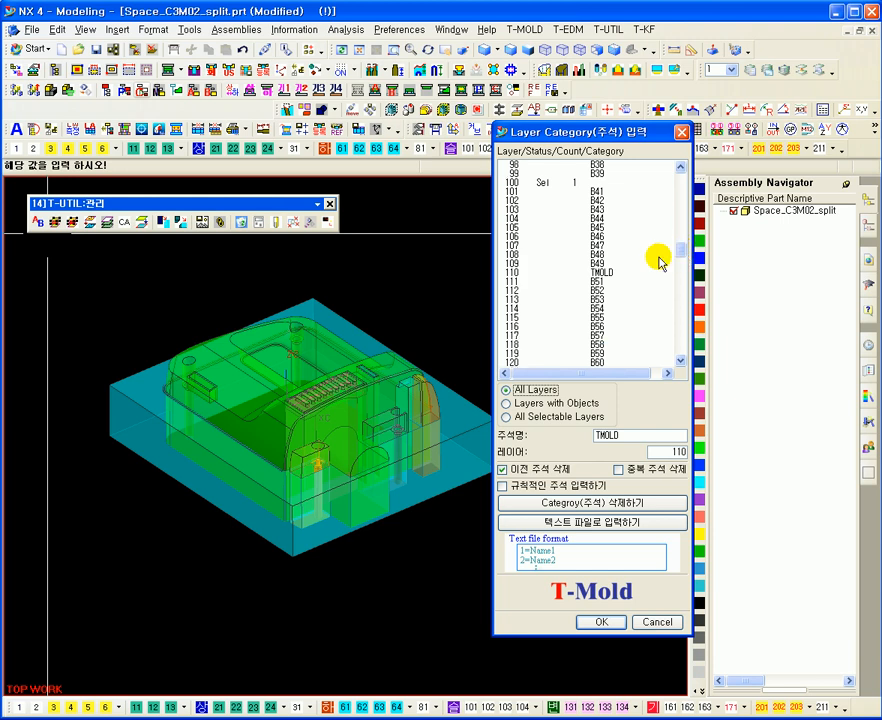
click(597, 274)
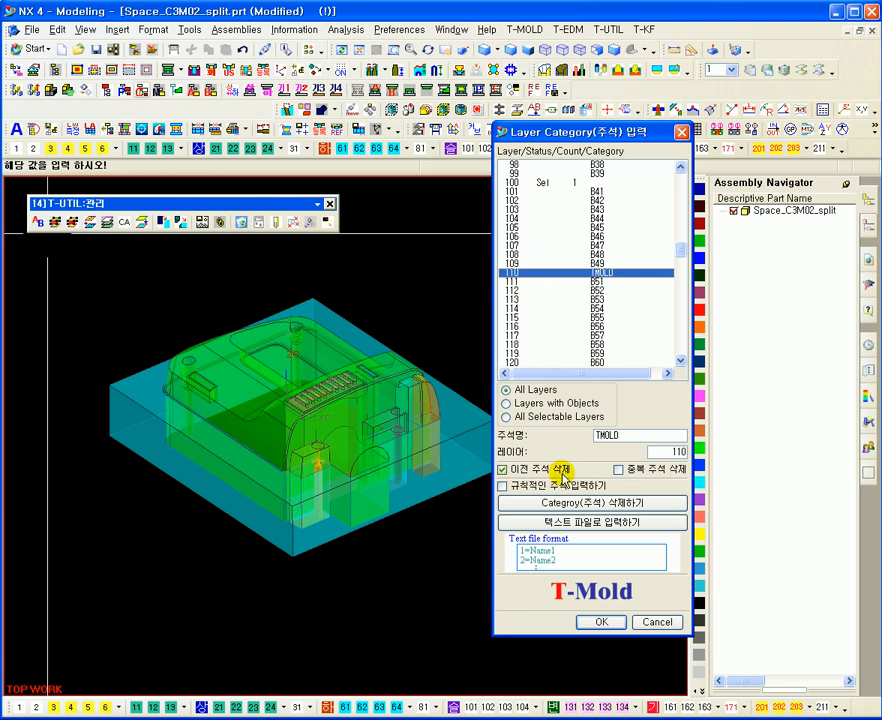
- Enable rule-based category naming and restrict the layer list to layers with objects
click(503, 487)
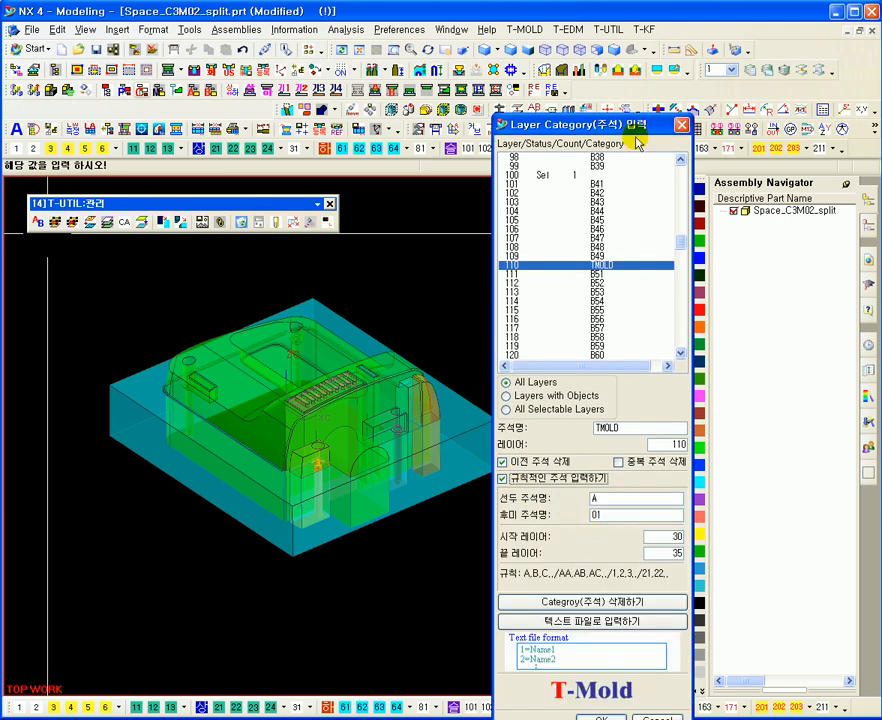
drag(607, 126, 612, 40)
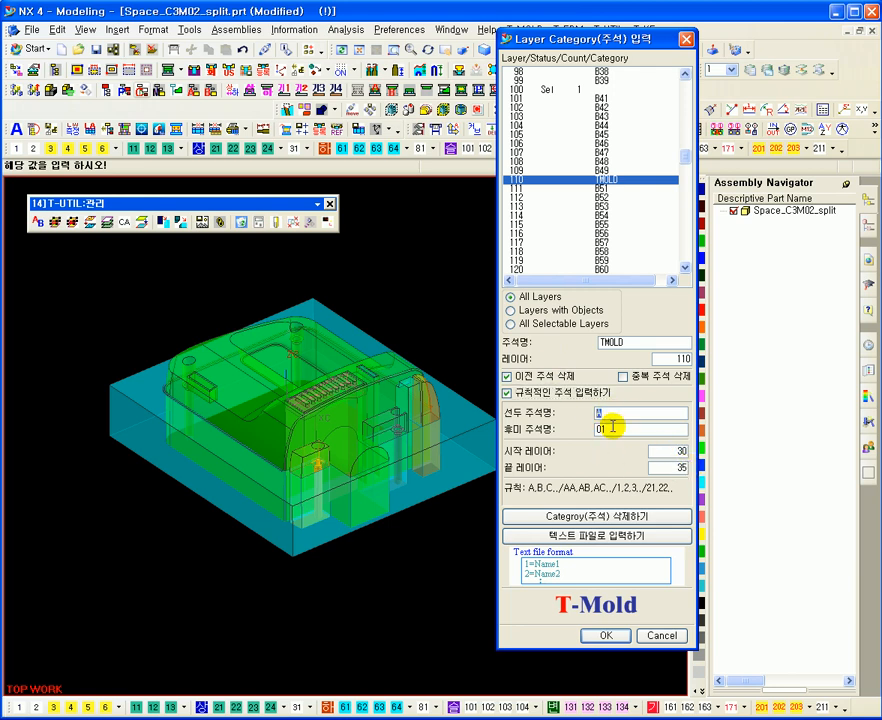
drag(612, 429, 588, 431)
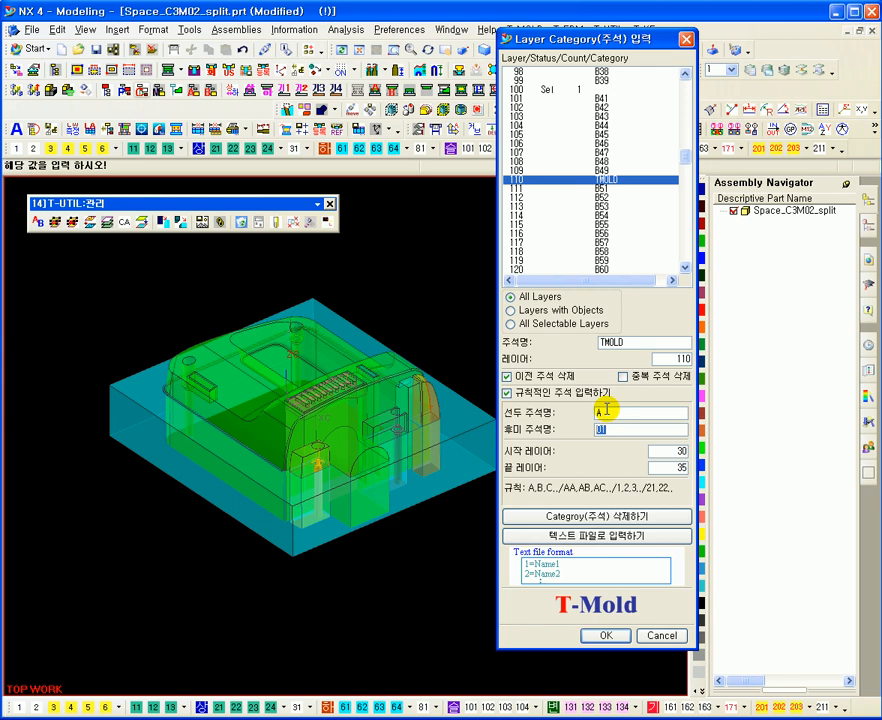
double_click(610, 412)
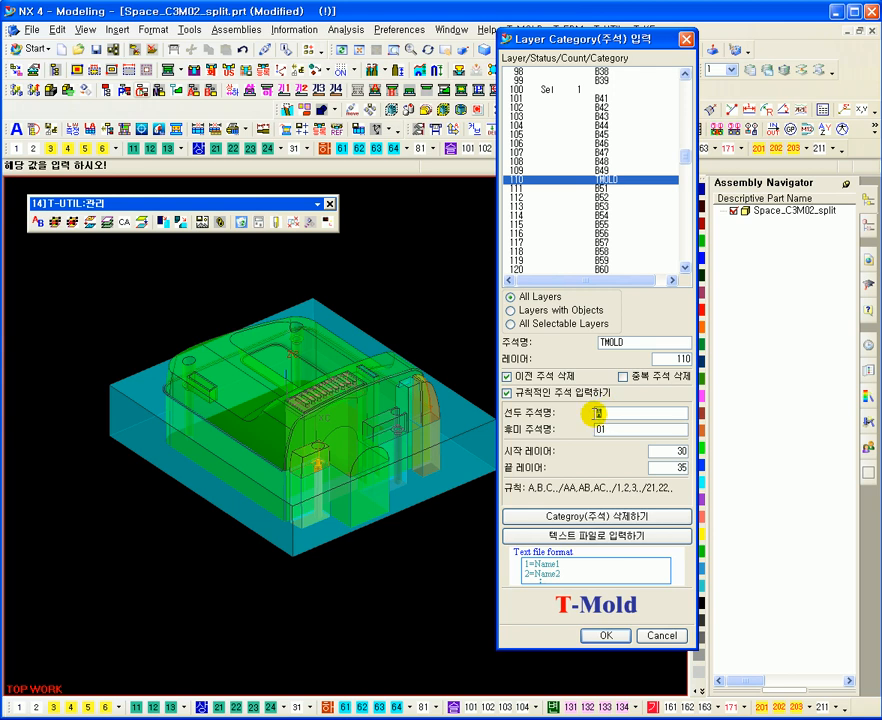
click(560, 310)
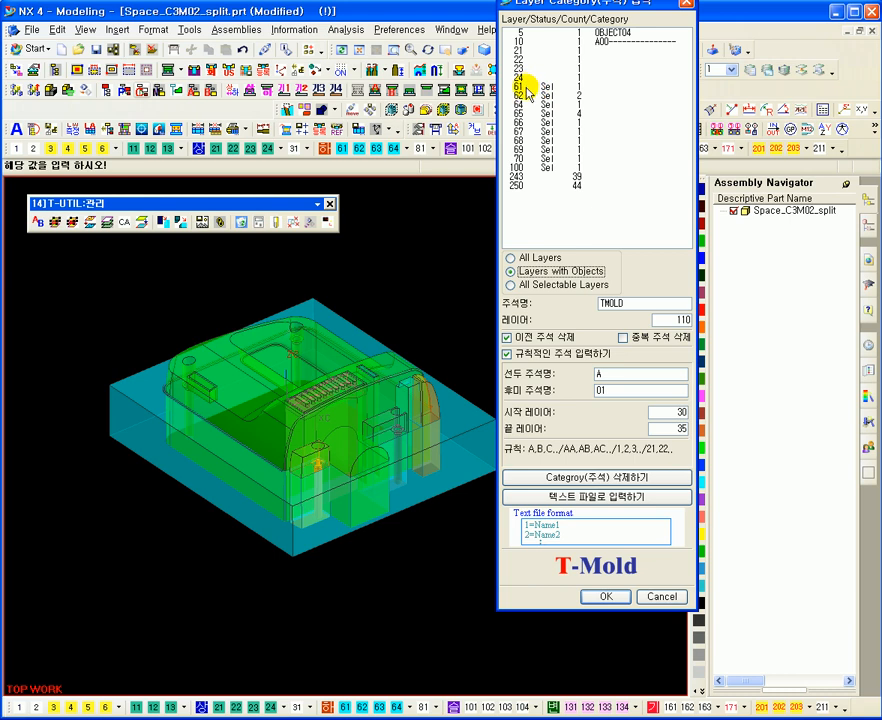
- Assign sequential categories with leading name B and trailing name 01 to layers 61 through 70, and close the dialog
double_click(596, 374)
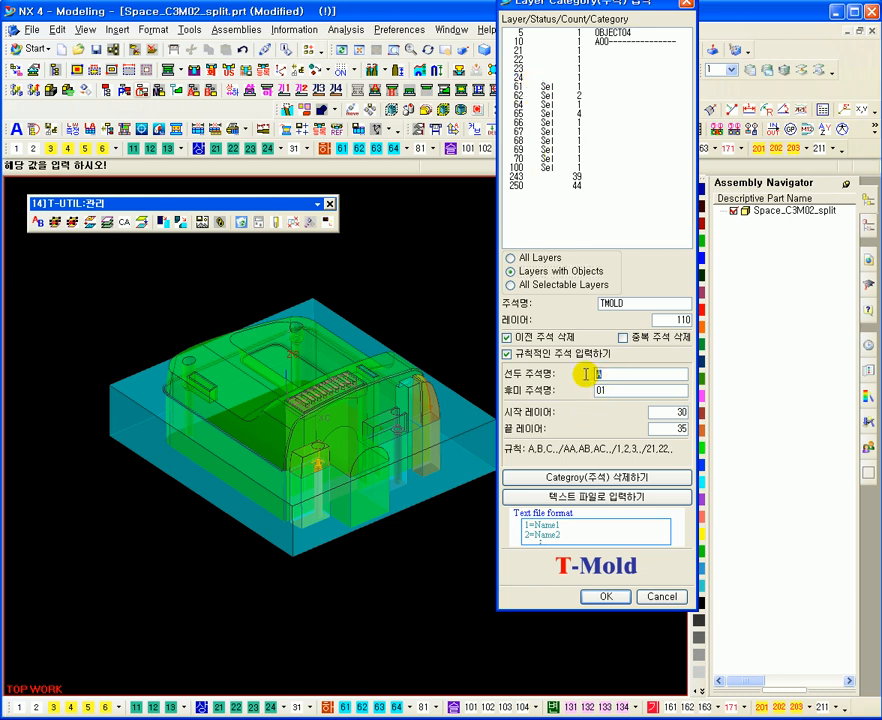
text(B)
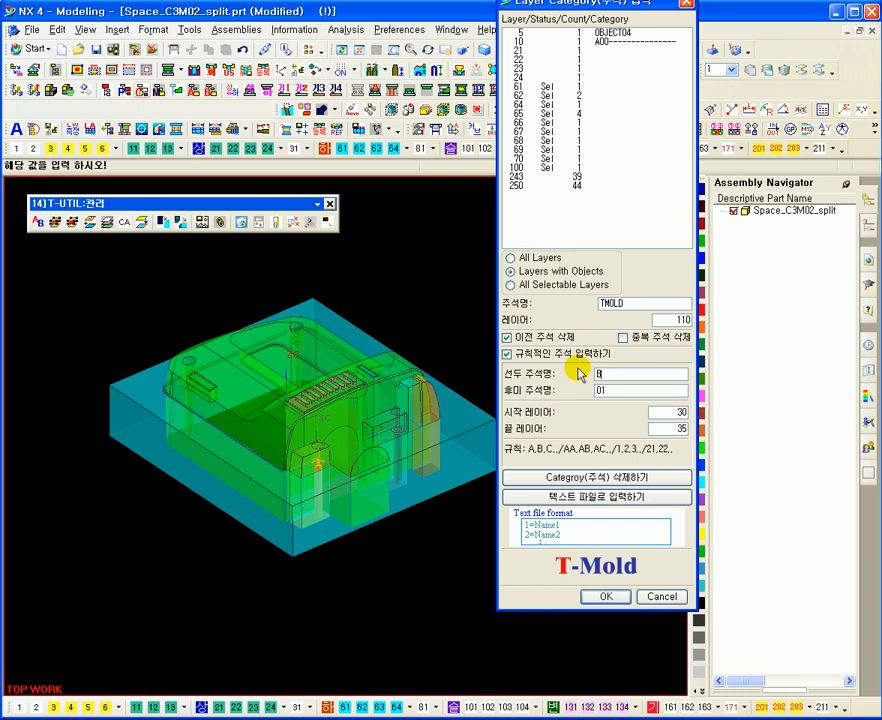
double_click(625, 390)
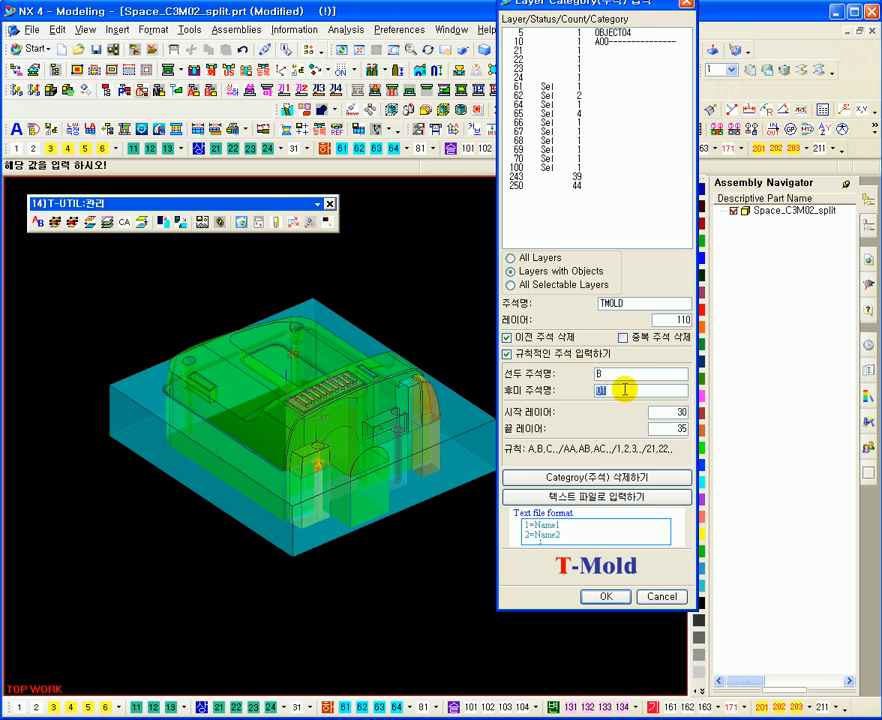
double_click(652, 411)
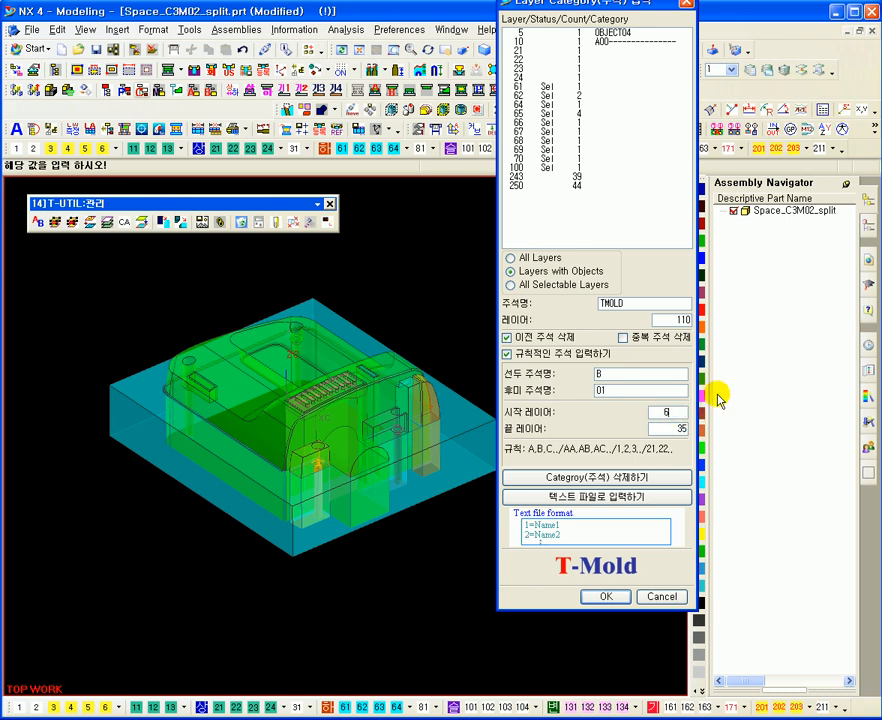
text(61)
double_click(665, 428)
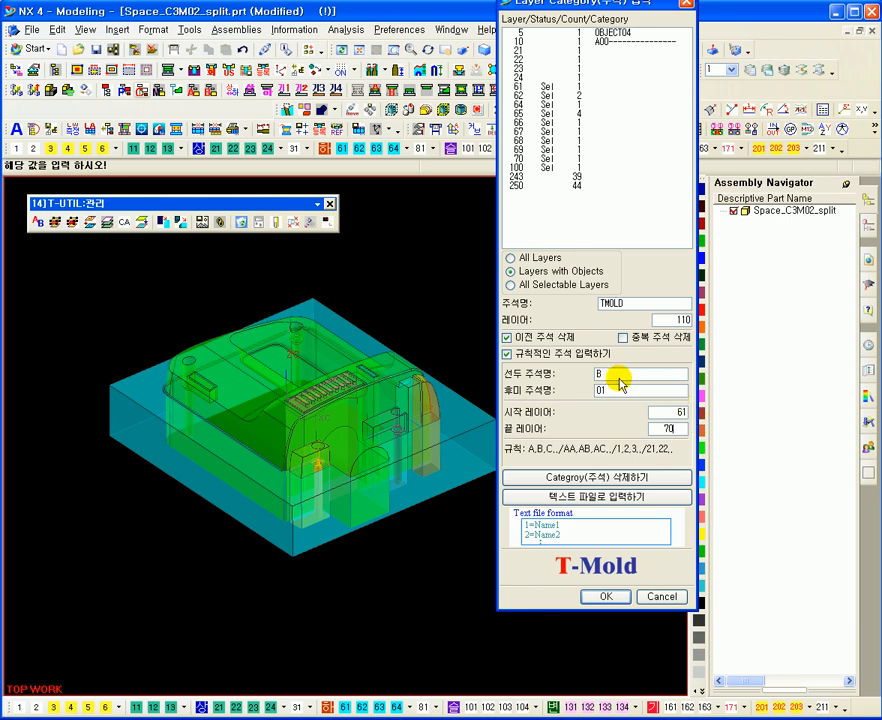
drag(649, 411, 695, 414)
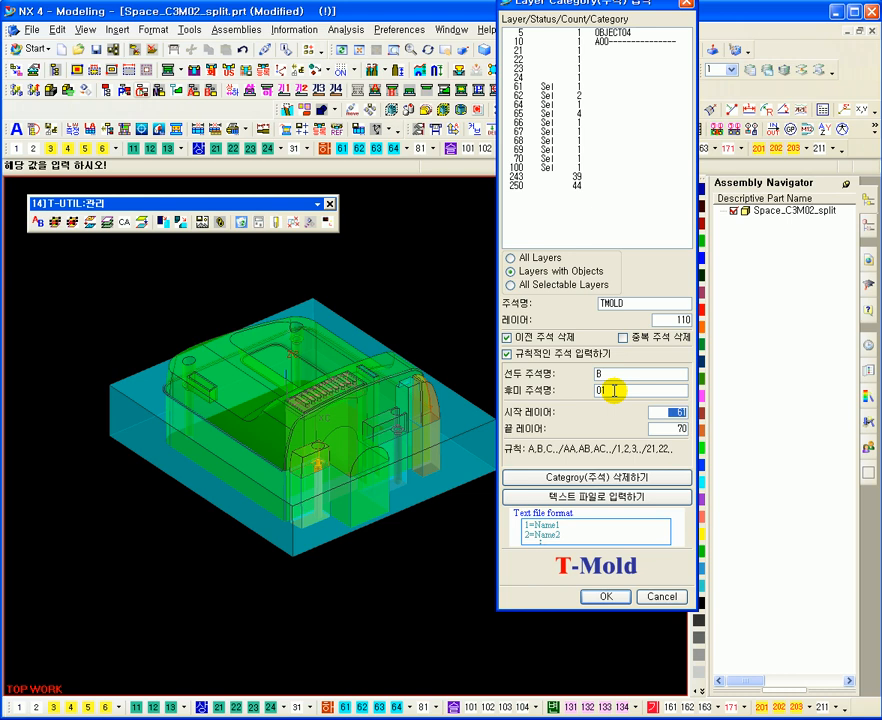
click(607, 597)
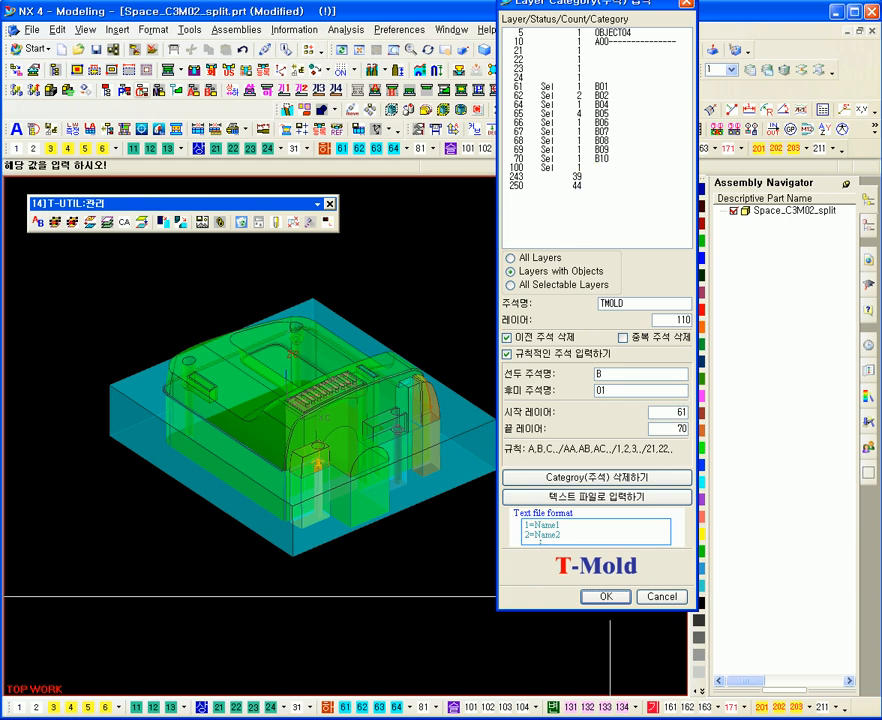
drag(560, 3, 520, 59)
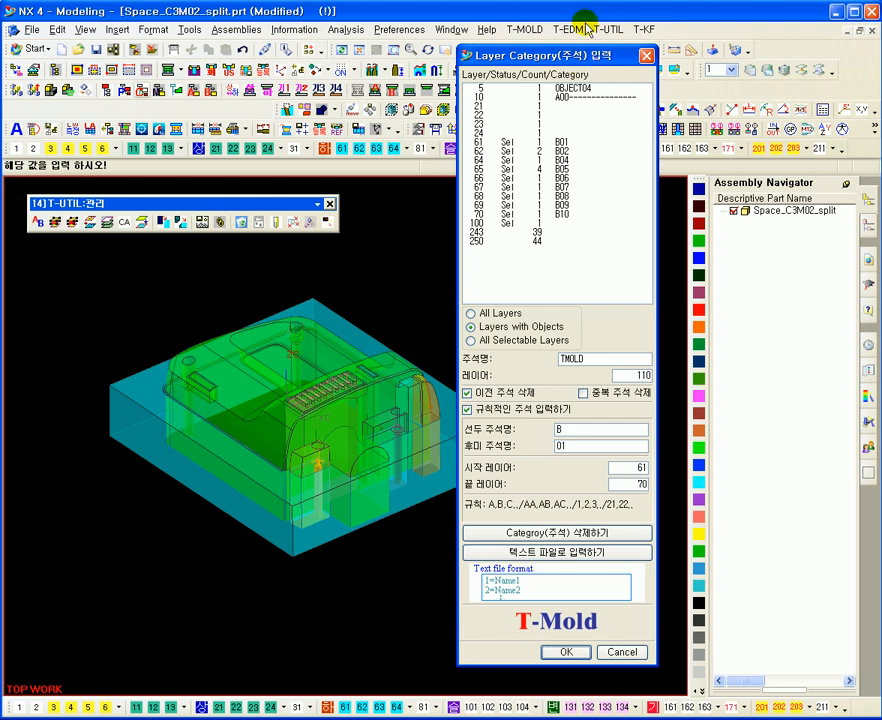
drag(588, 22, 588, 22)
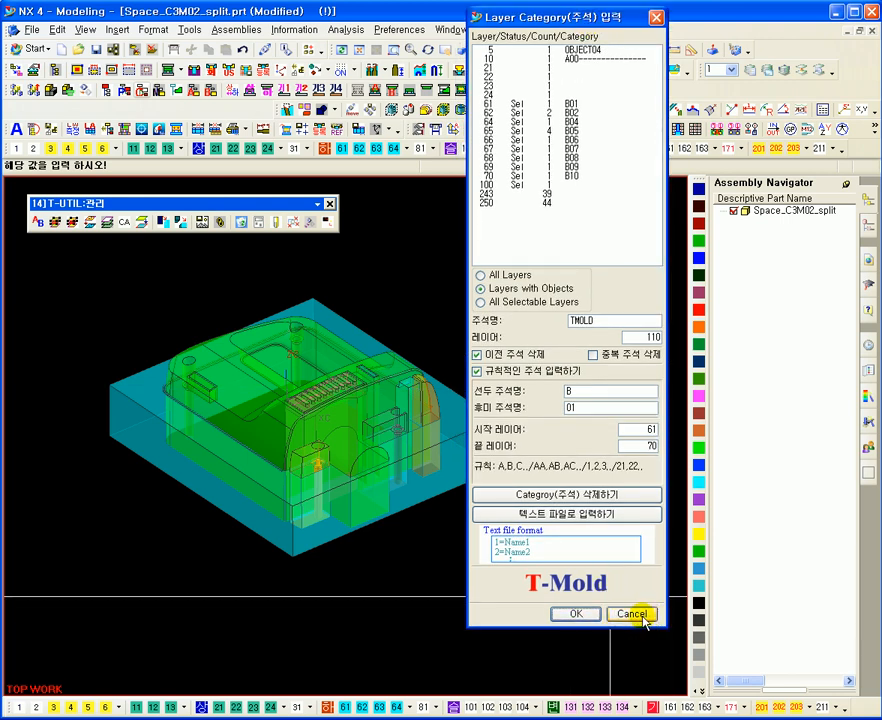
click(639, 615)
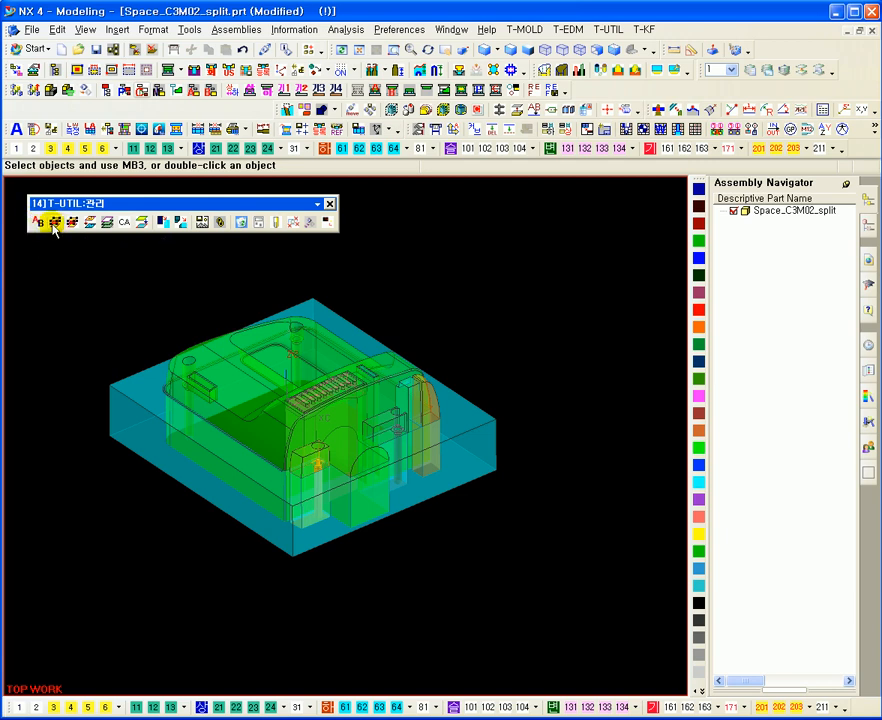
- Enter the category name TMLD and assign it to layer 150 with the second T-UTIL layer category tool
click(55, 222)
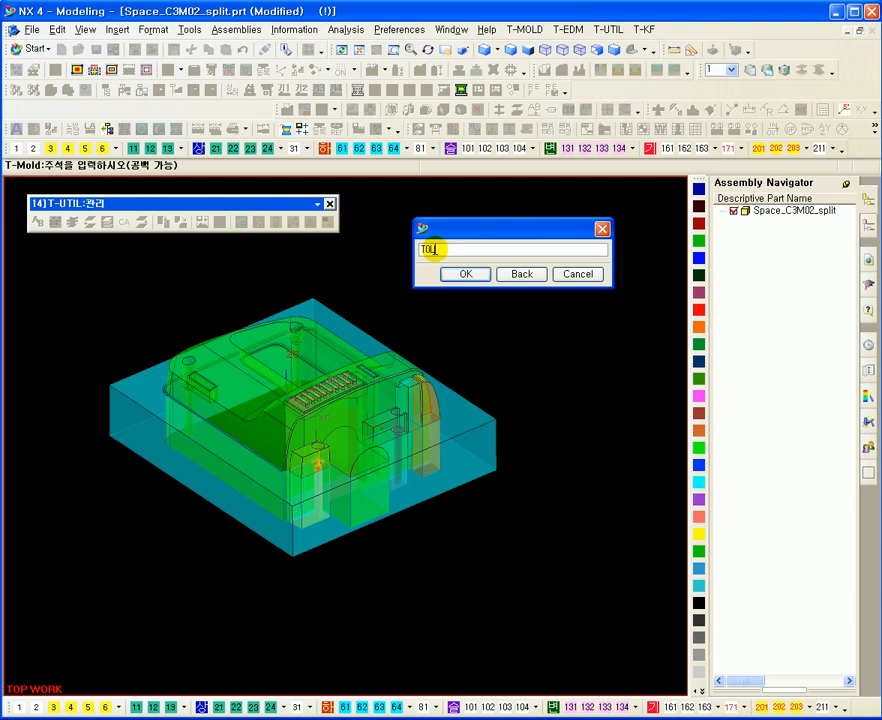
text(0)
click(427, 250)
text(MLD)
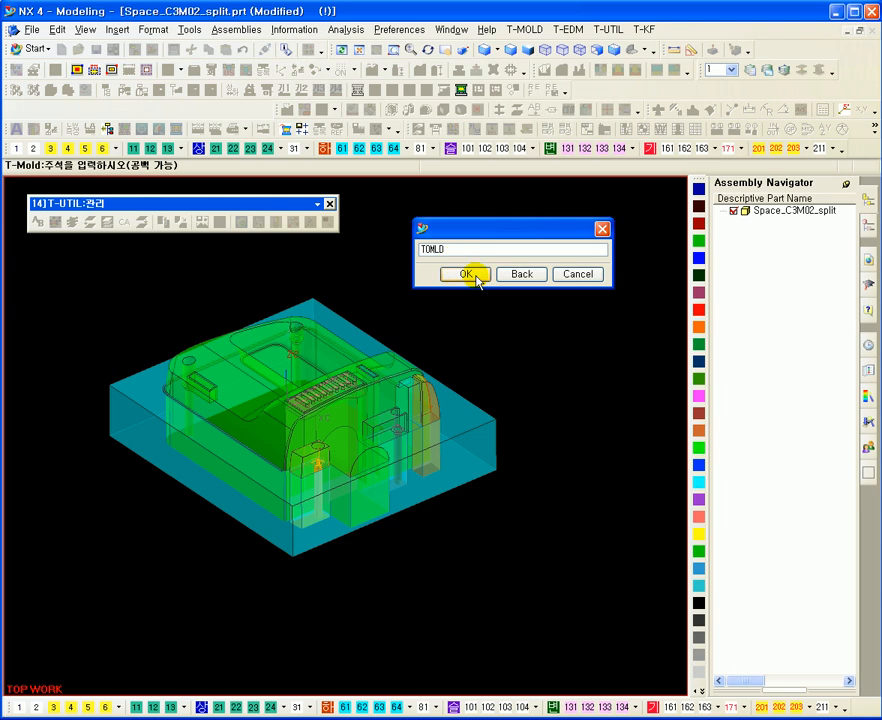
click(427, 250)
key(BackSpace)
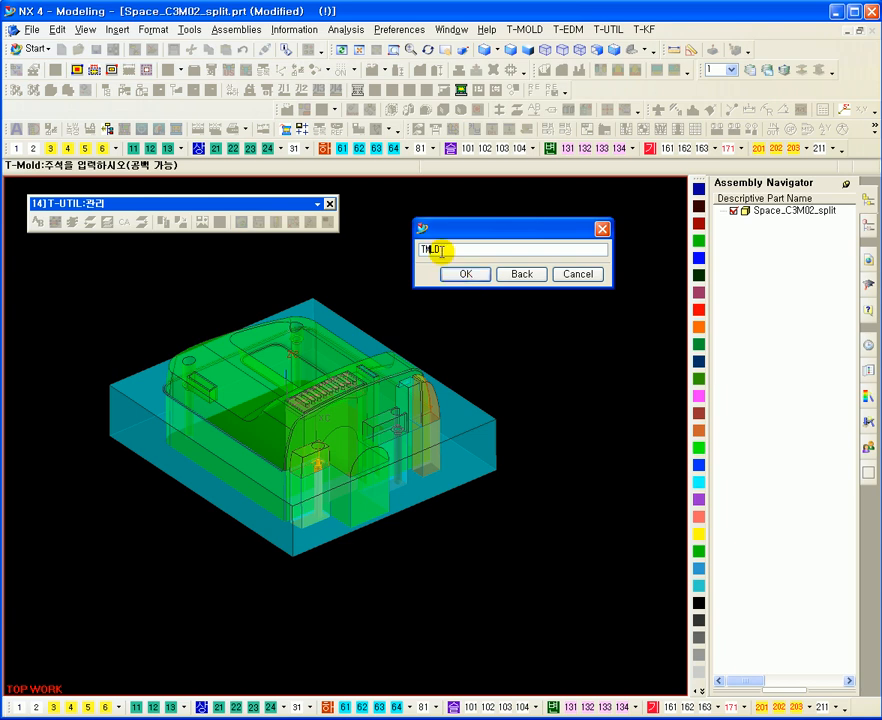
click(462, 274)
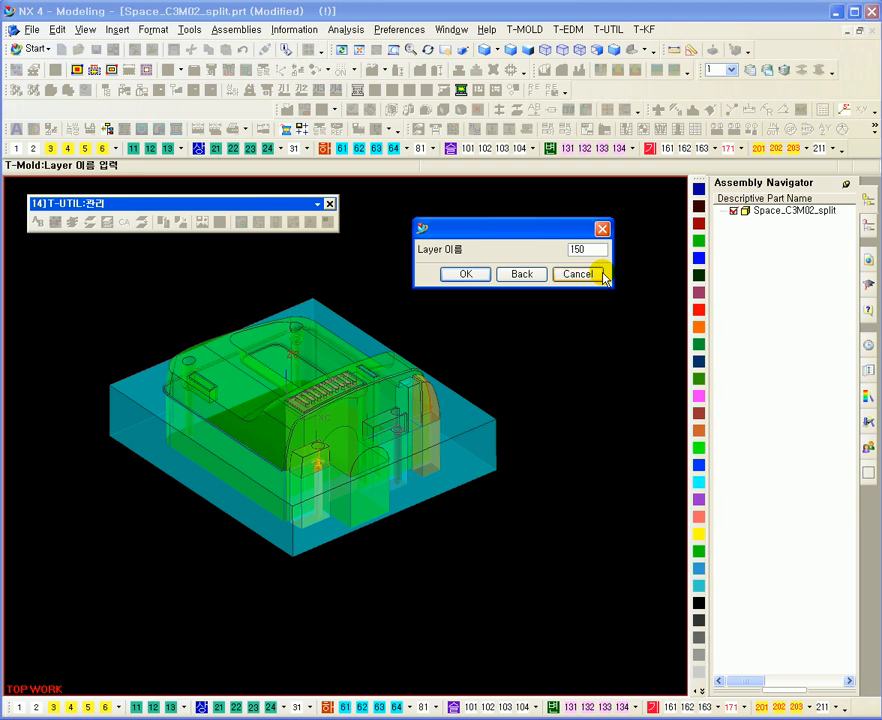
key(Return)
click(588, 275)
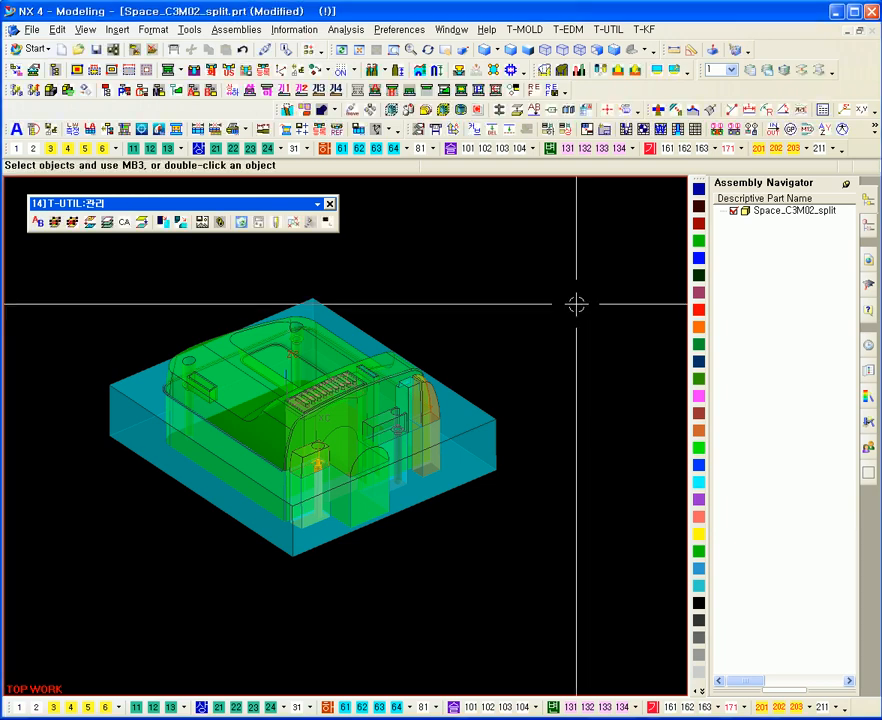
- Examine the category names of layer 150 in the list of all layers
key(ctrl+l)
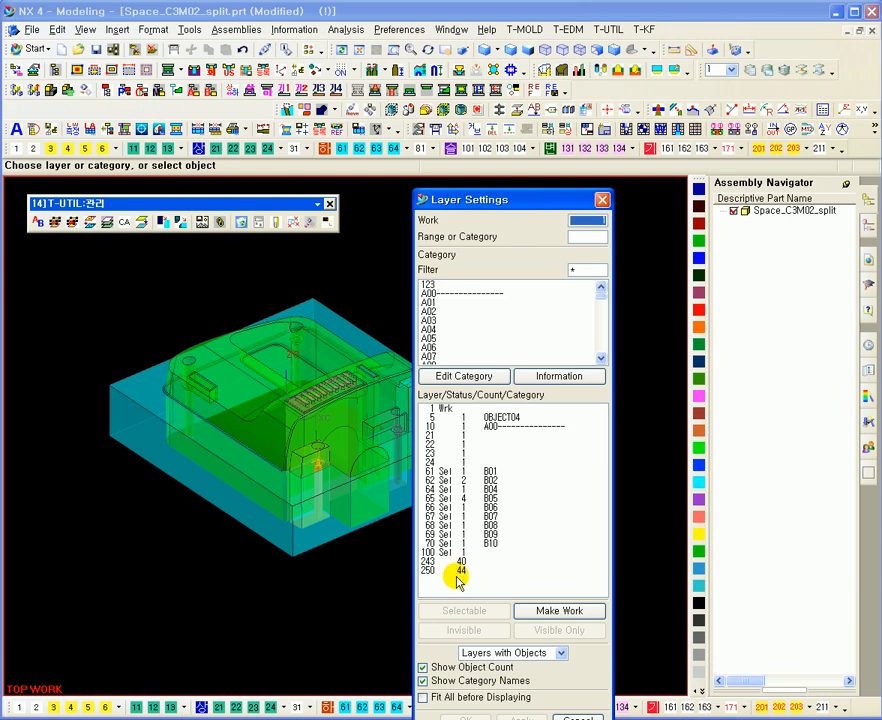
click(510, 652)
click(510, 703)
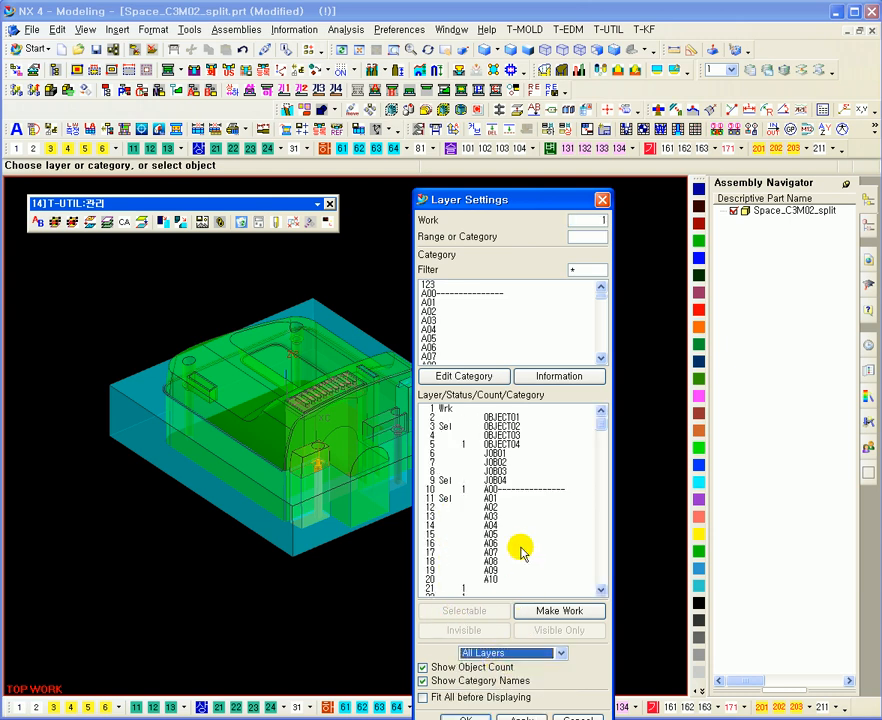
scroll(493, 545, down, 10)
scroll(493, 545, down, 20)
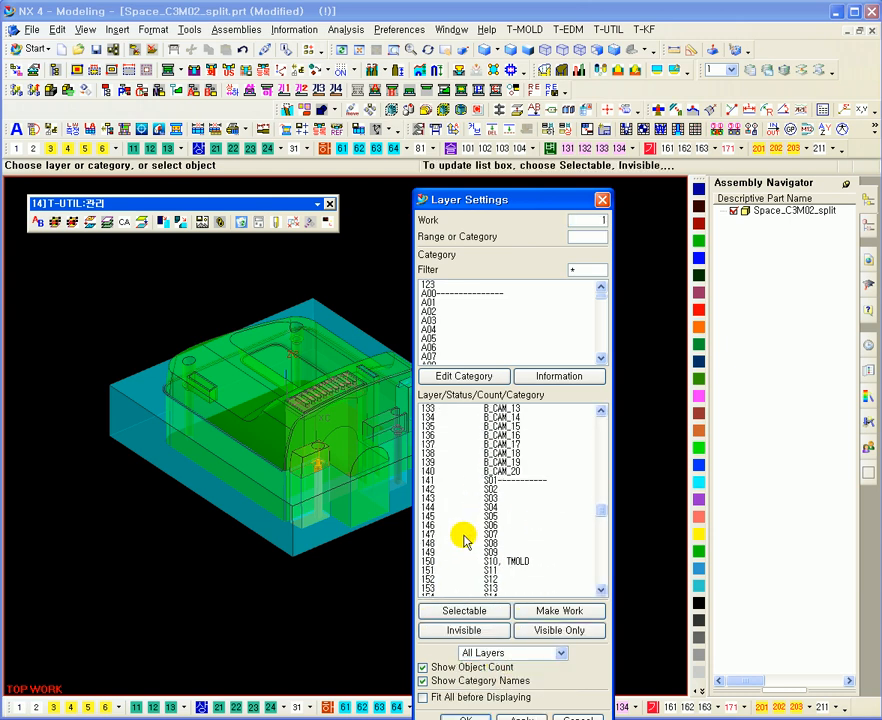
click(438, 507)
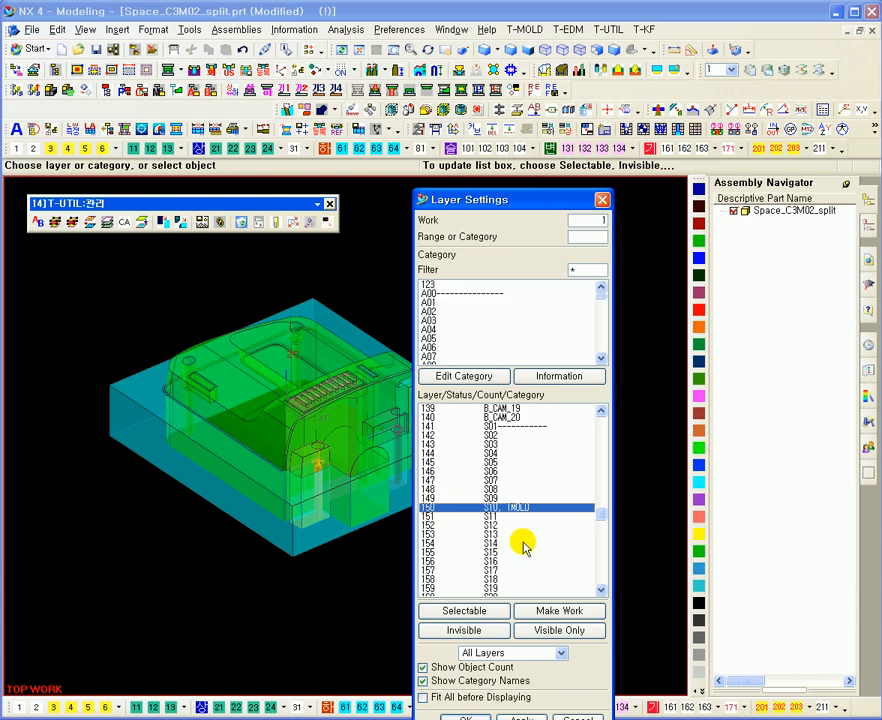
click(577, 717)
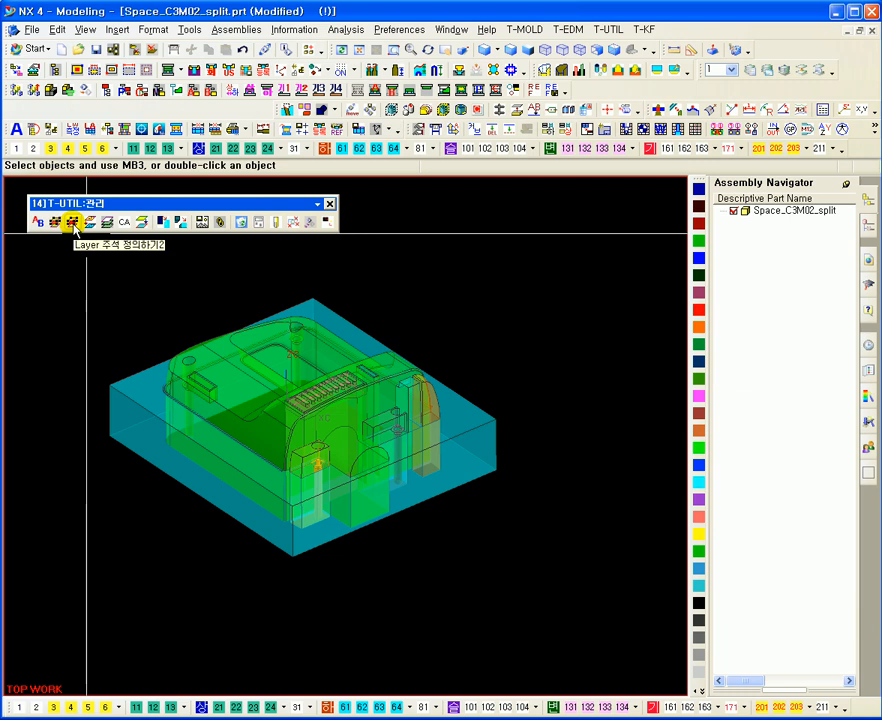
- Review the layer number and category name entries of the second T-UTIL layer category tool, and leave it without assigning anything
click(73, 224)
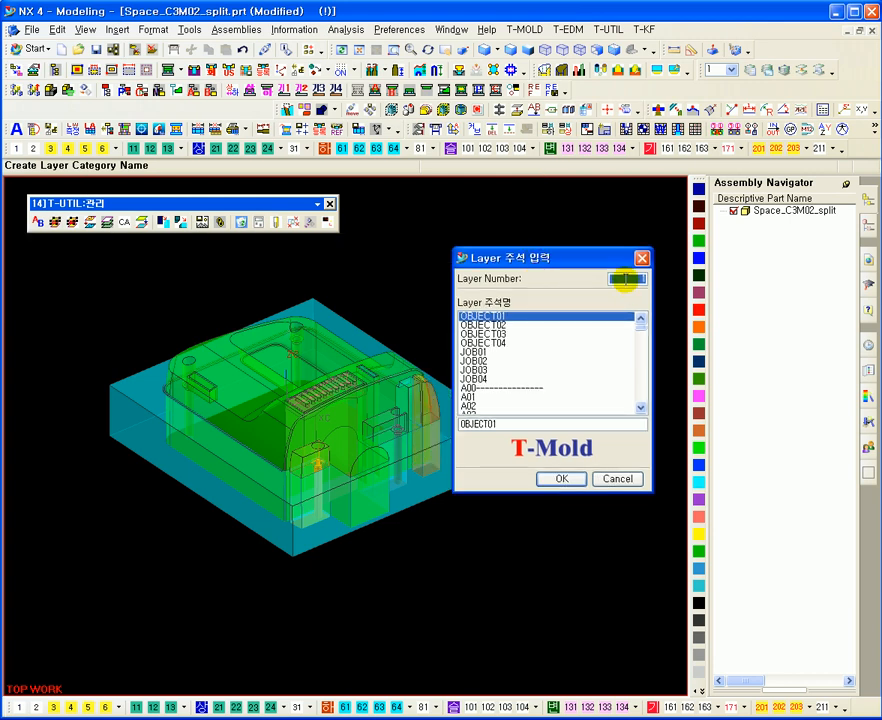
drag(624, 282, 651, 278)
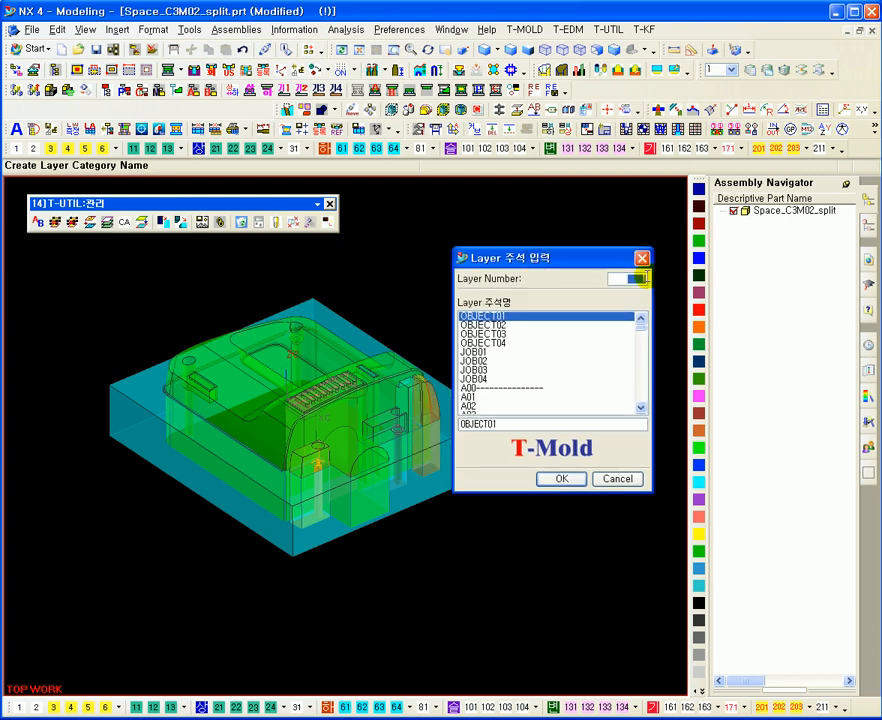
double_click(506, 427)
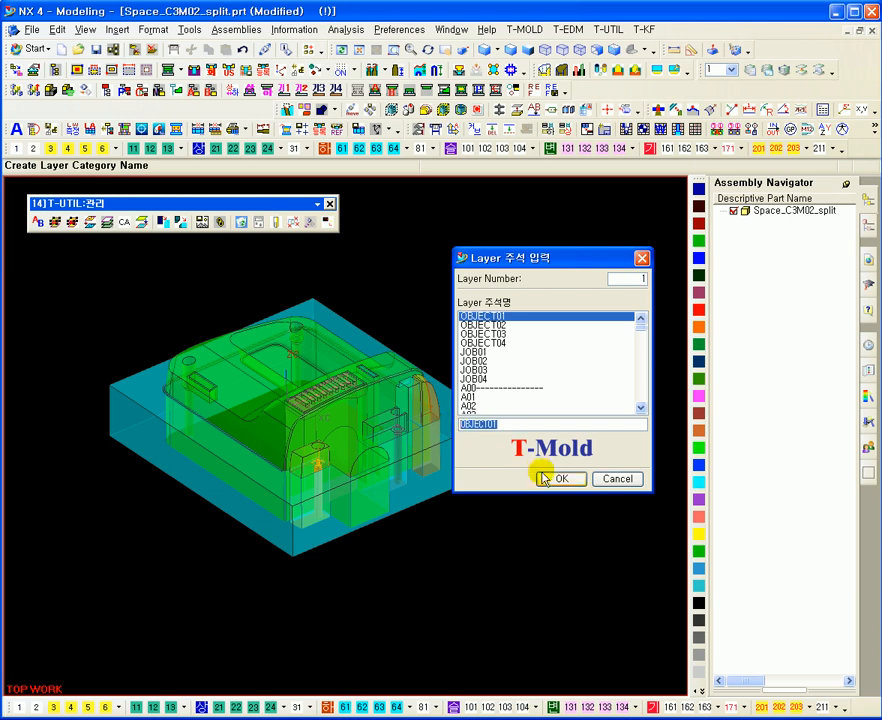
click(618, 480)
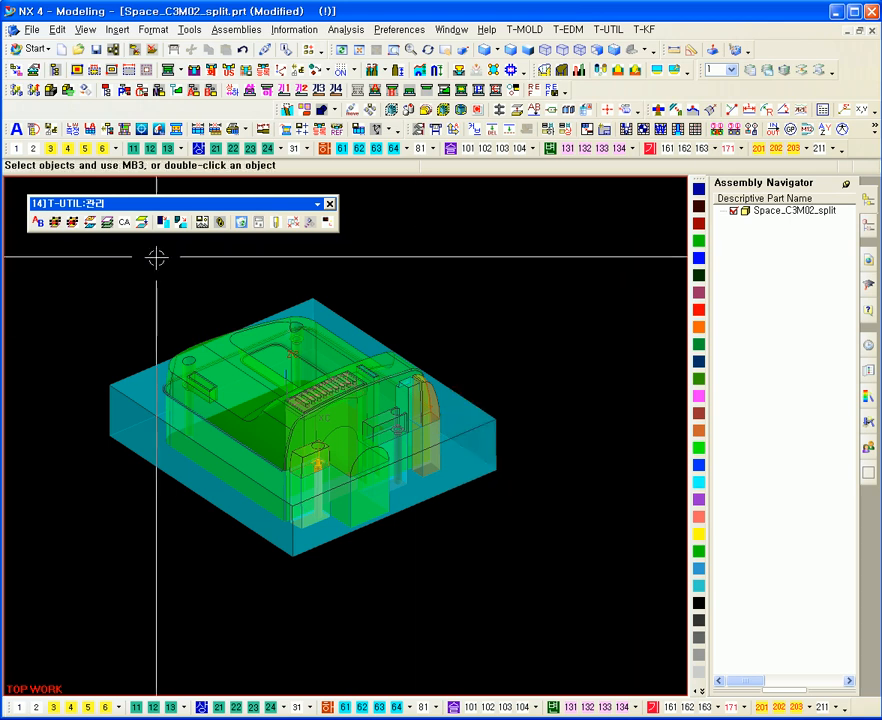
- Transfer the objects on layer 61 to layer 120 with the layer-to-layer move tool, and close the tool
click(90, 224)
click(400, 369)
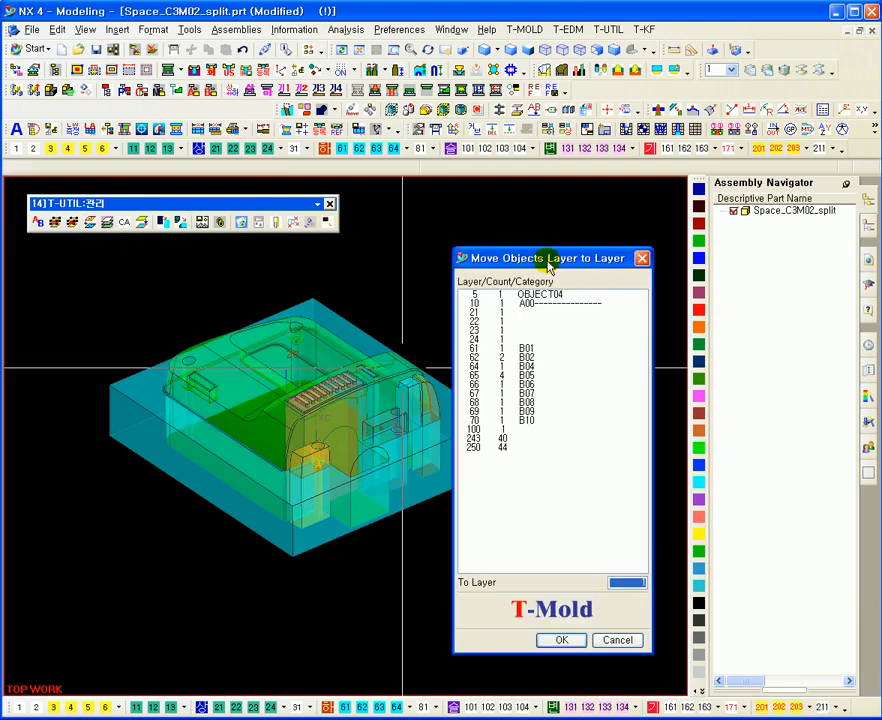
drag(550, 262, 520, 241)
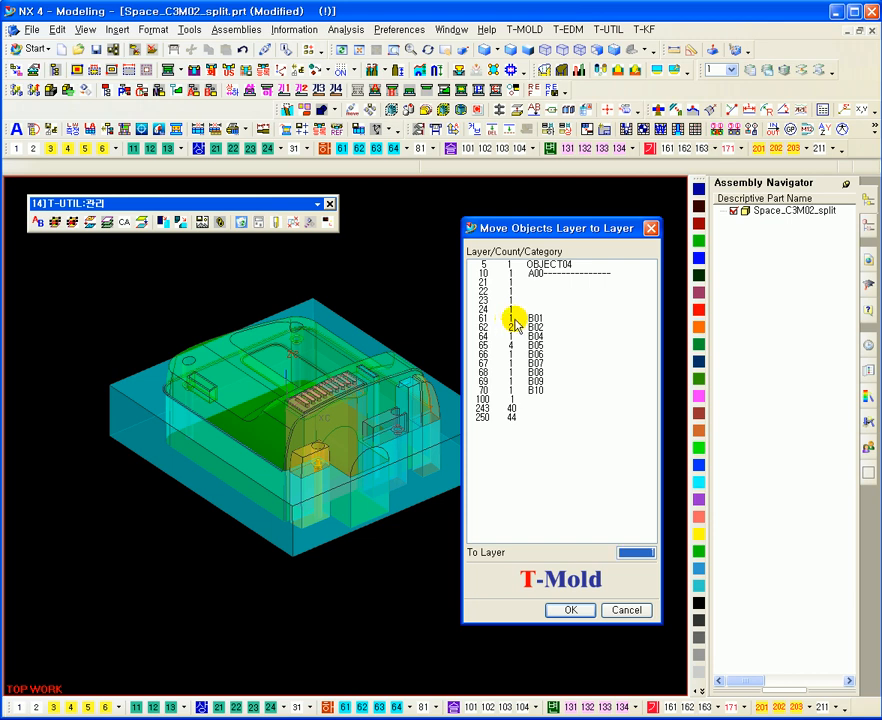
click(512, 320)
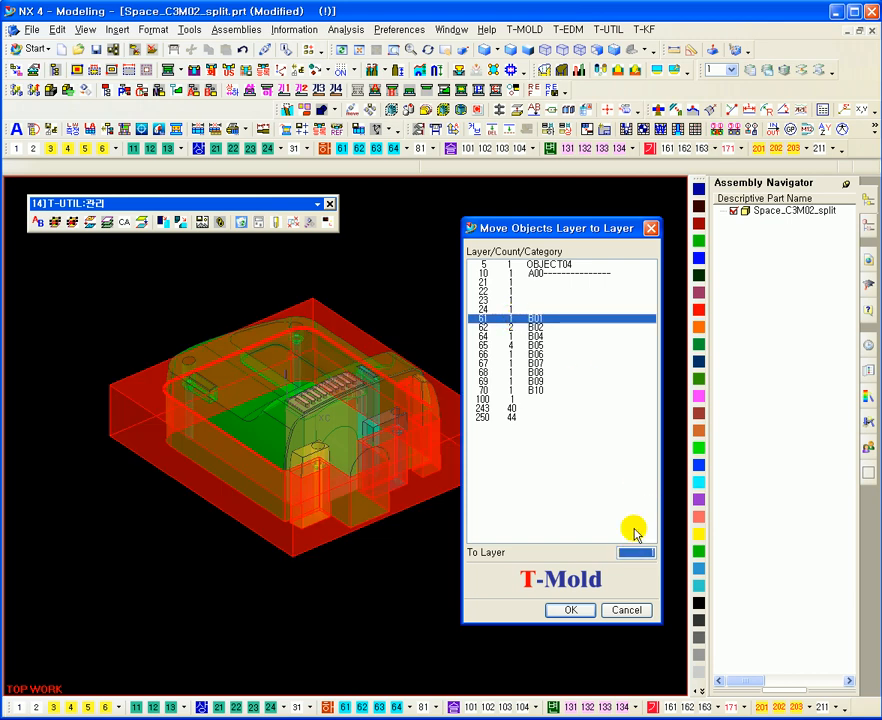
click(652, 551)
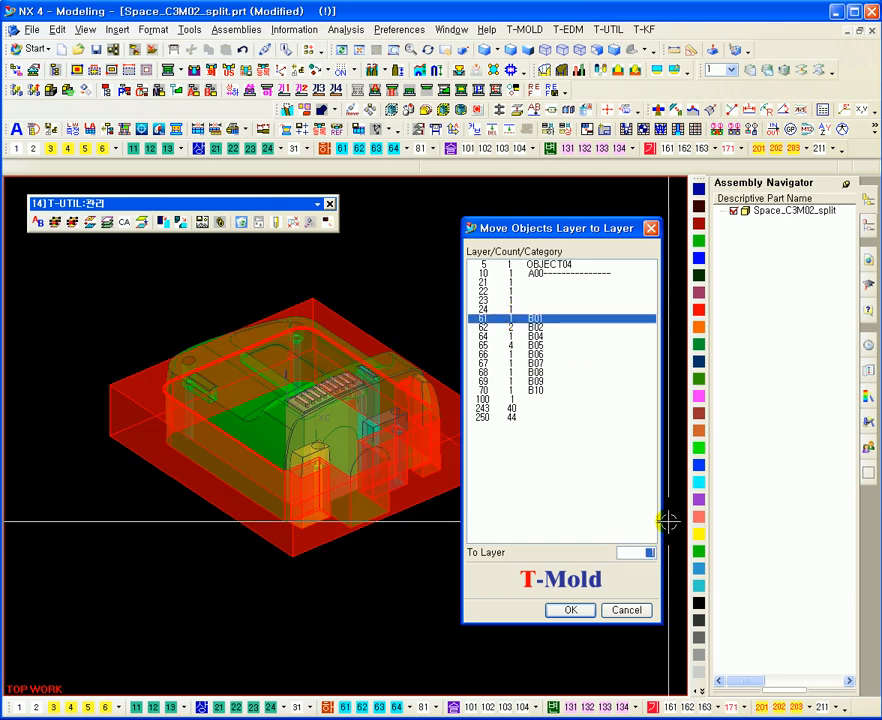
click(570, 609)
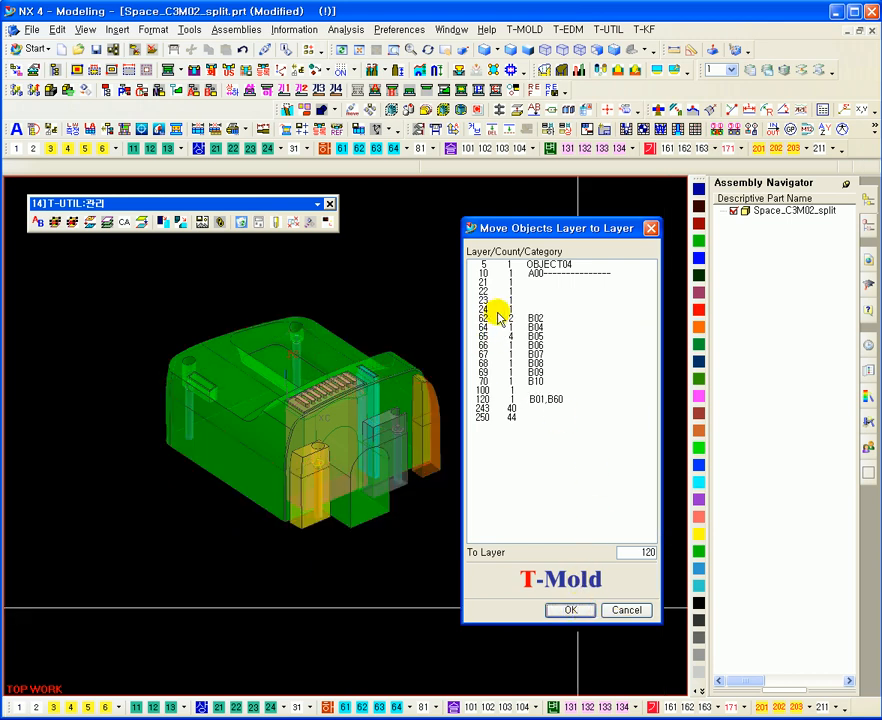
click(555, 402)
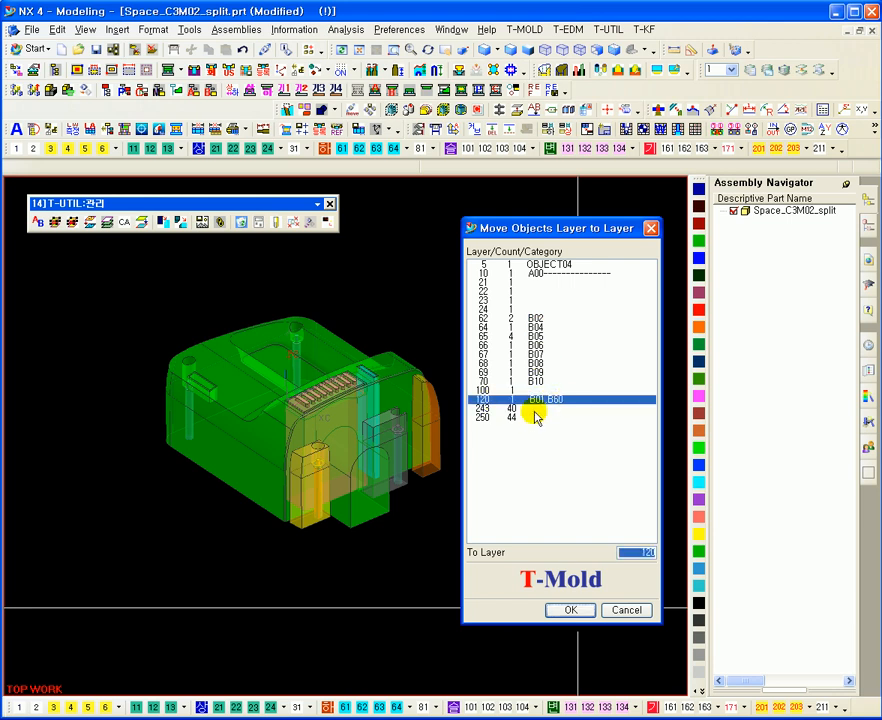
click(634, 611)
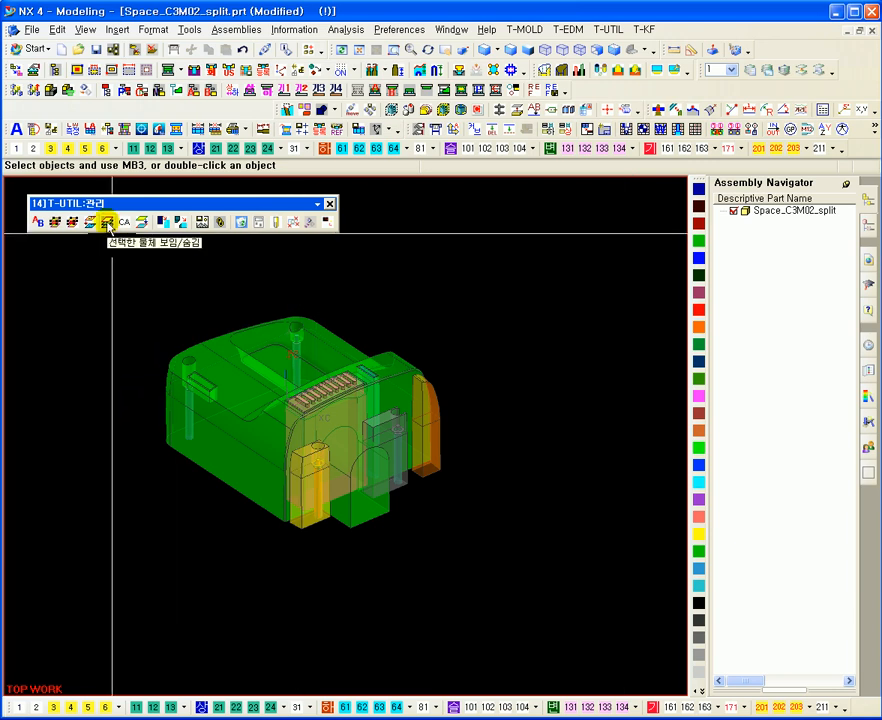
- Hide the layers of the core block, inserts and one pin by picking these bodies with the T-UTIL show/hide tool
click(108, 222)
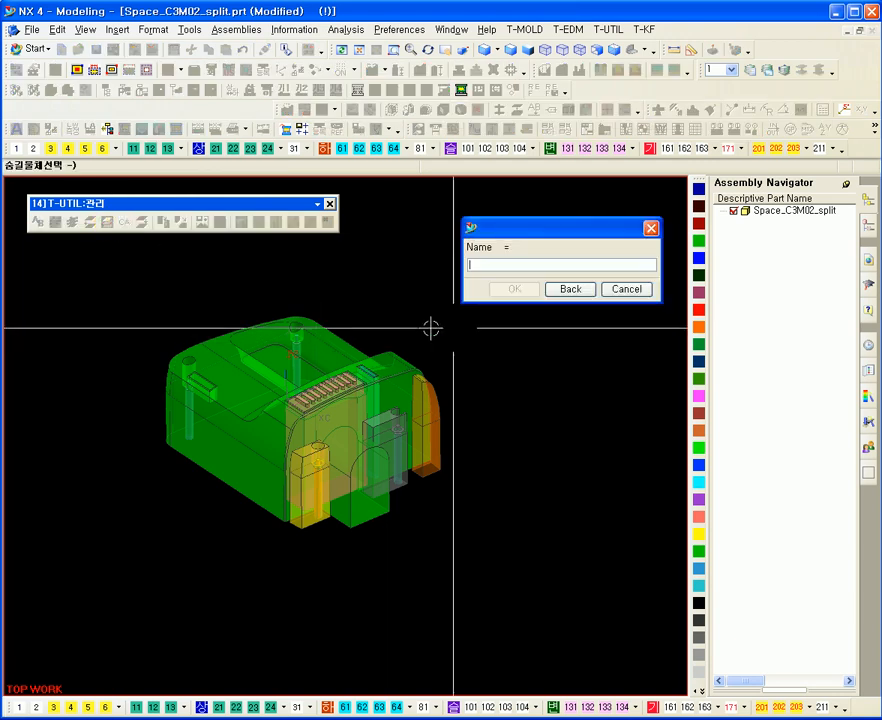
click(394, 362)
click(327, 403)
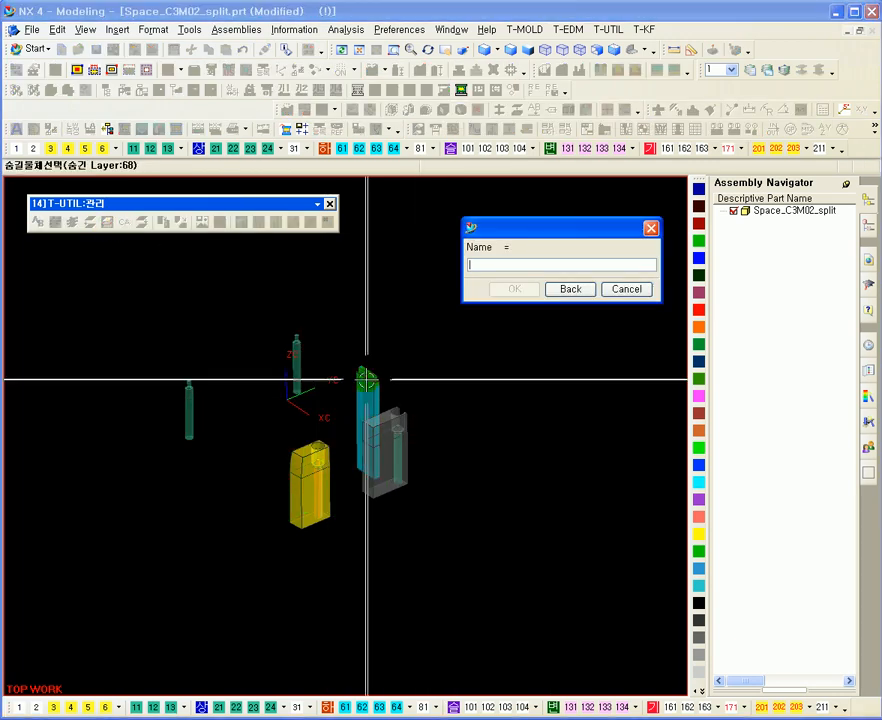
click(374, 382)
click(397, 423)
click(317, 459)
click(297, 352)
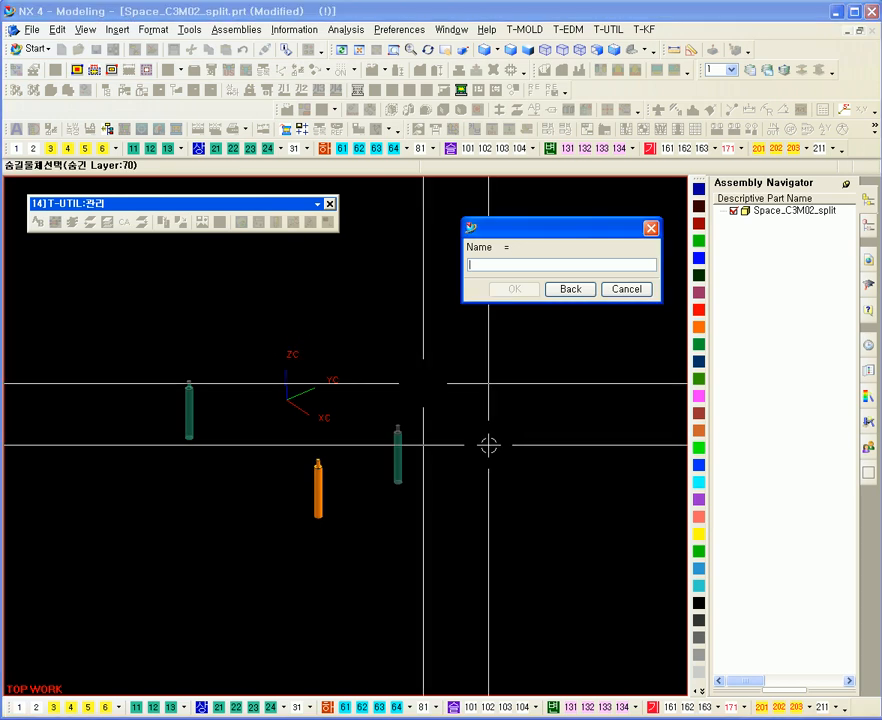
click(630, 291)
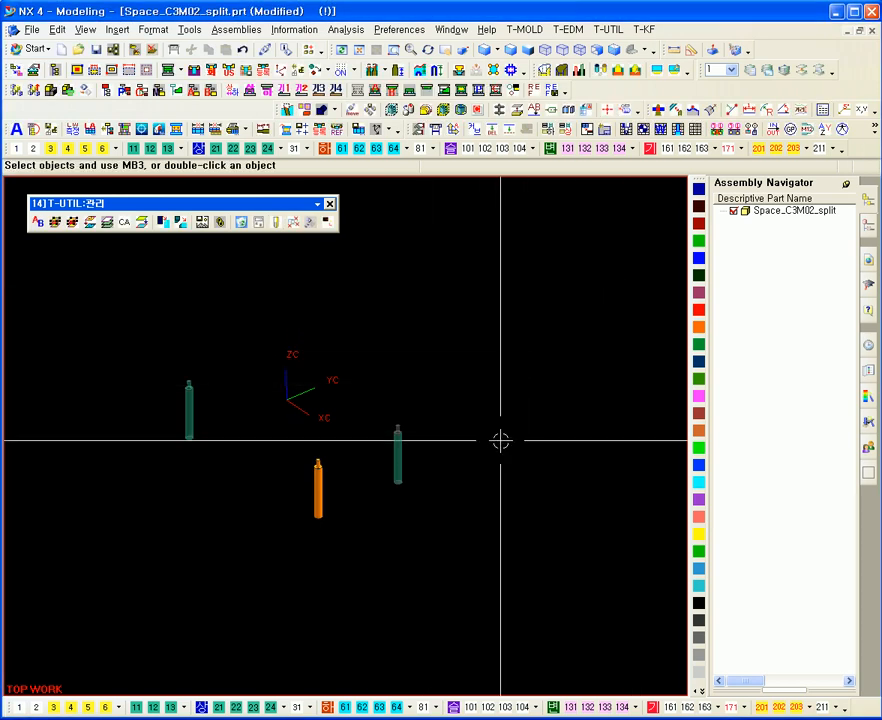
key(ctrl+l)
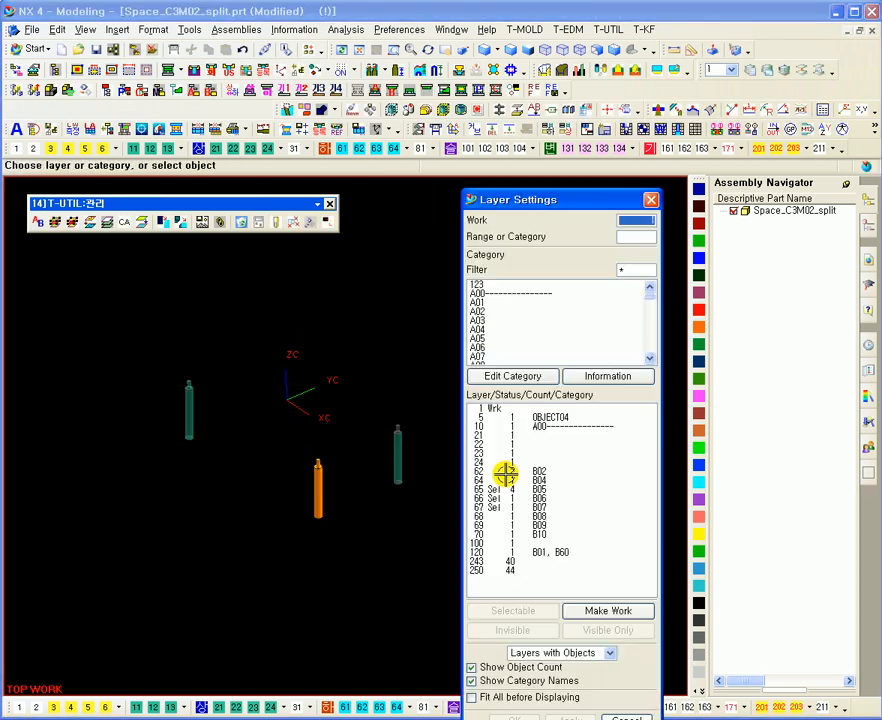
click(496, 488)
click(495, 500)
click(495, 499)
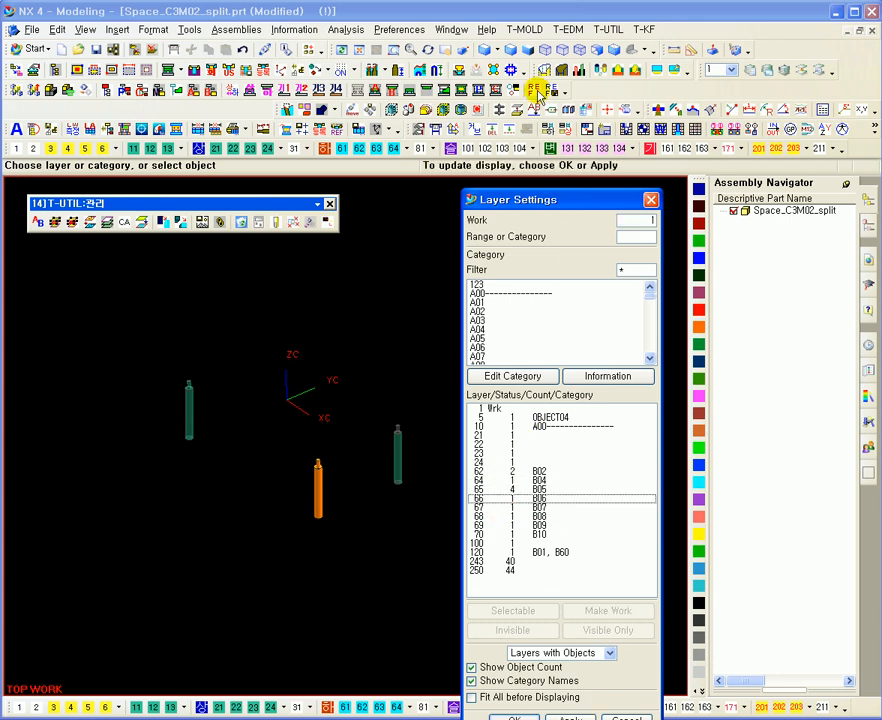
drag(537, 80, 531, 56)
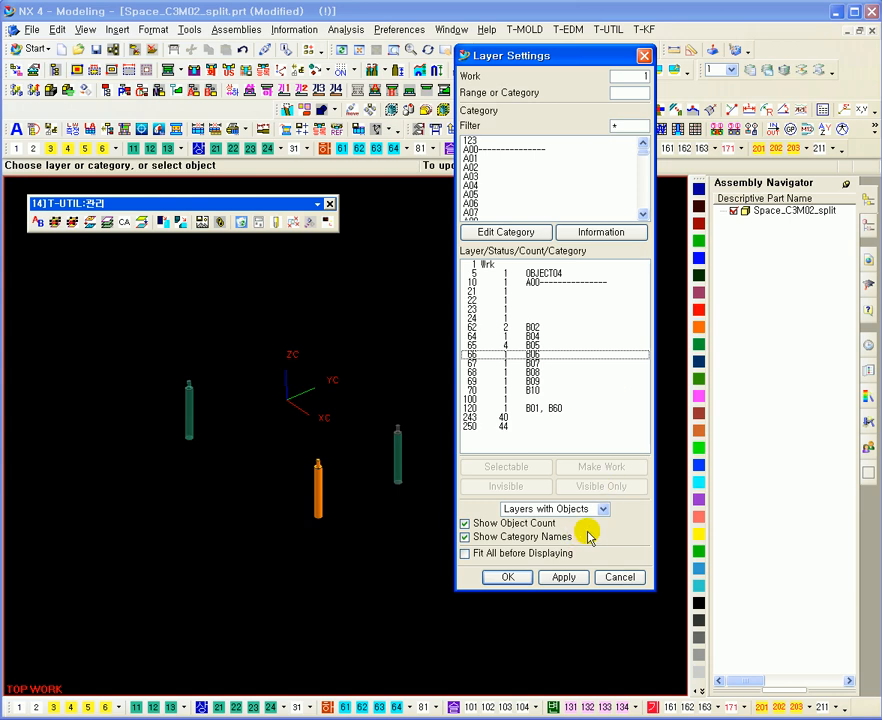
click(614, 576)
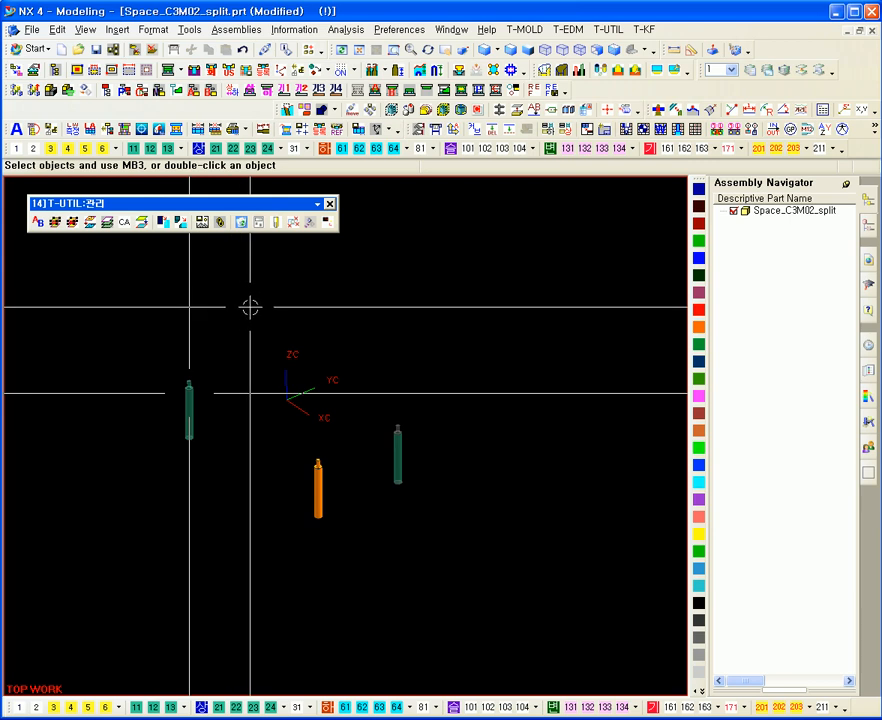
- Make all object layers from 62 through 120 selectable to redisplay the mold bodies, and close the layer settings
key(ctrl+l)
drag(483, 271, 482, 352)
click(511, 438)
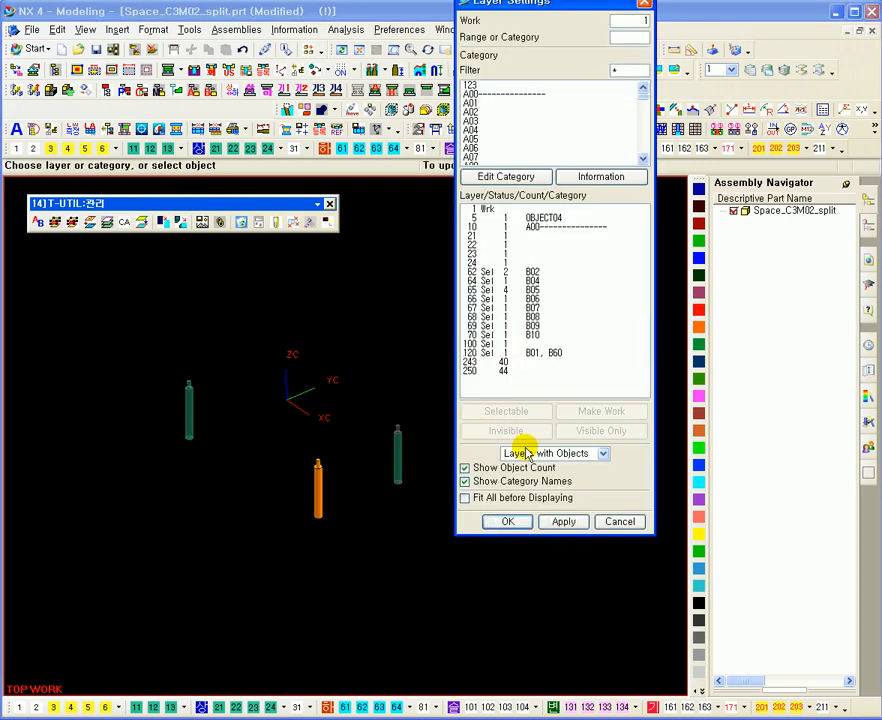
click(563, 521)
click(619, 521)
shift+middle_drag(398, 282, 418, 277)
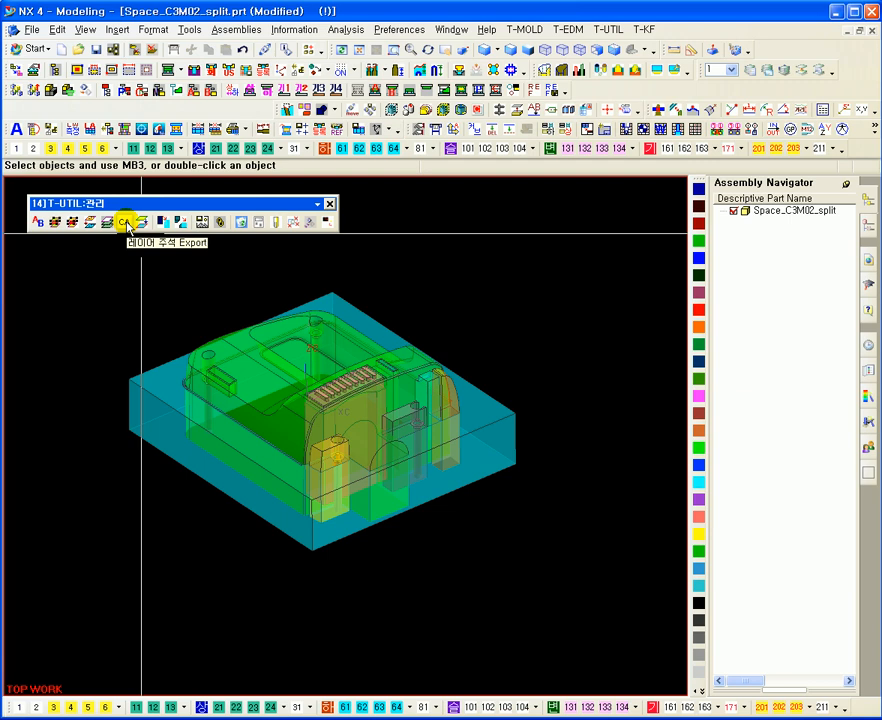
- Select Space_2D_Bolt.prt as the part for the layer category export, and cancel the export
click(125, 222)
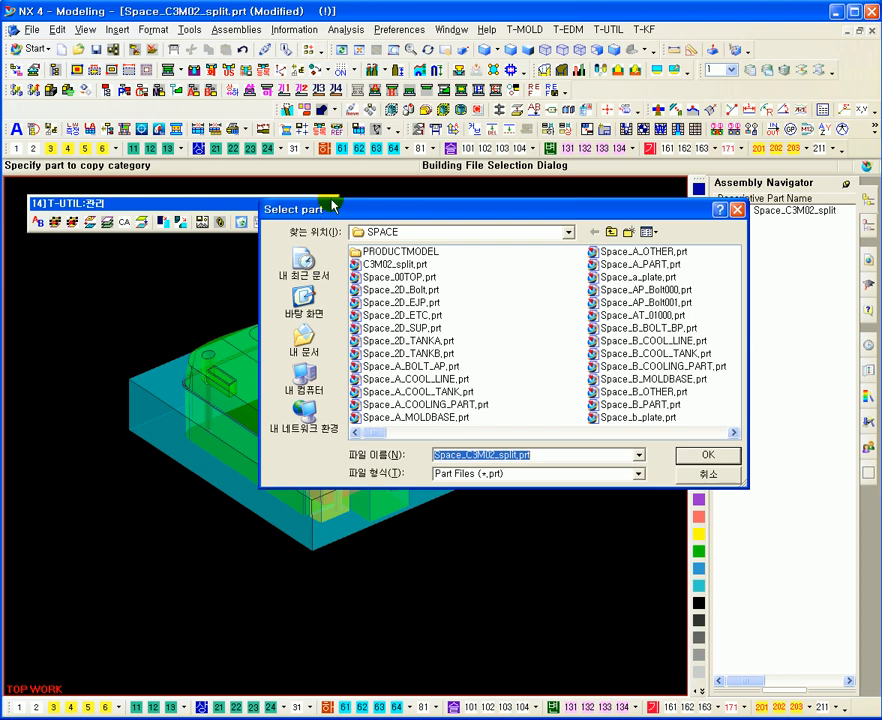
drag(333, 205, 331, 199)
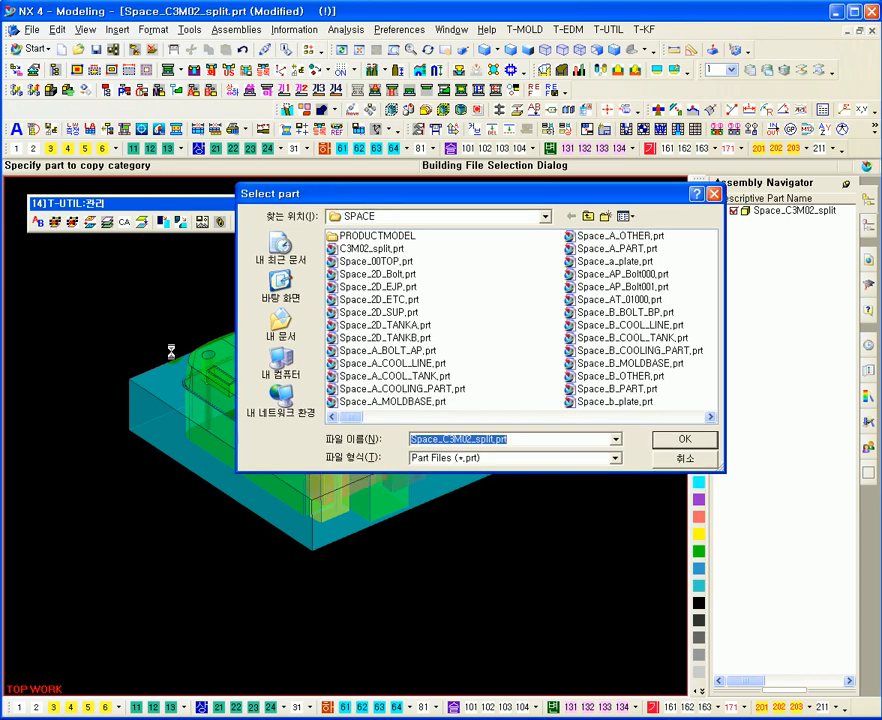
click(427, 194)
drag(428, 199, 430, 217)
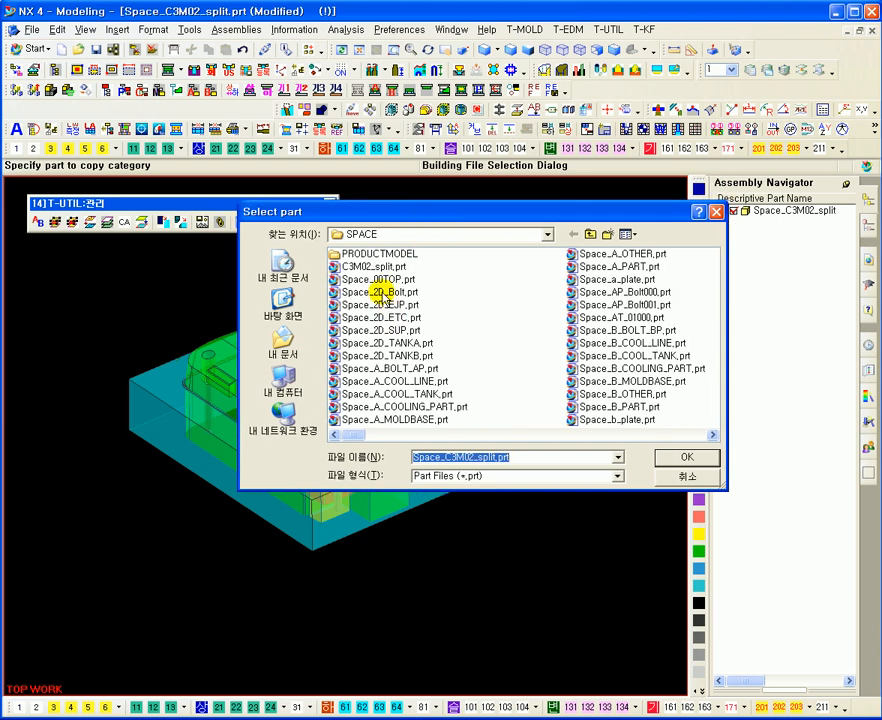
click(382, 292)
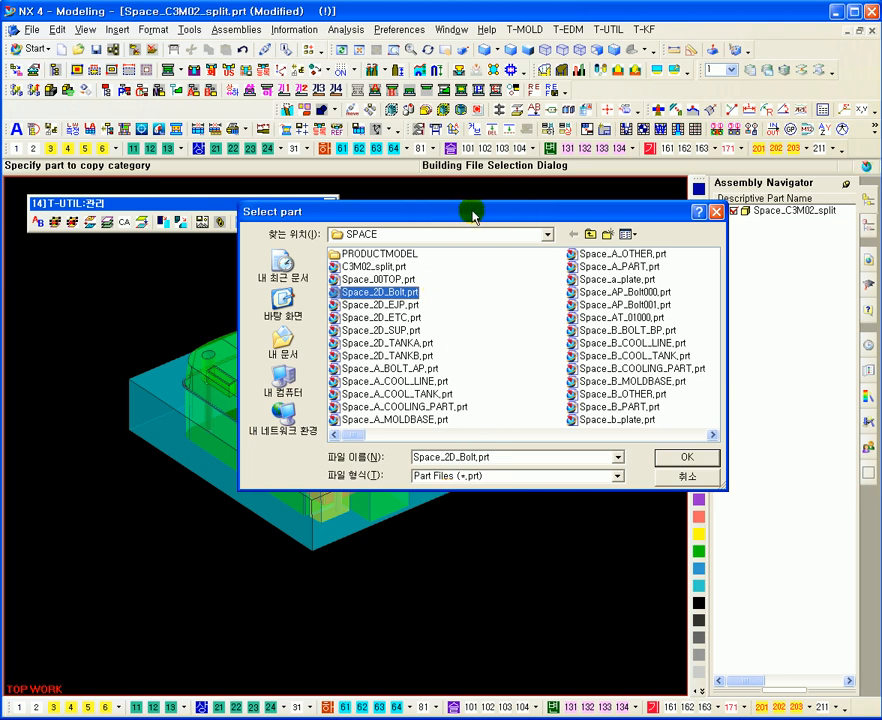
drag(469, 213, 510, 211)
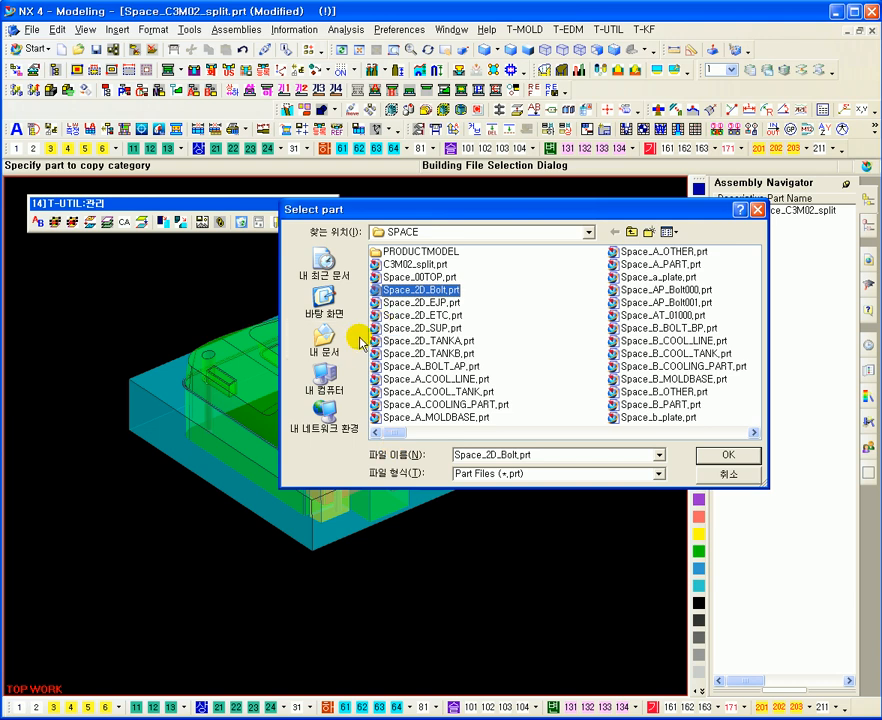
click(426, 292)
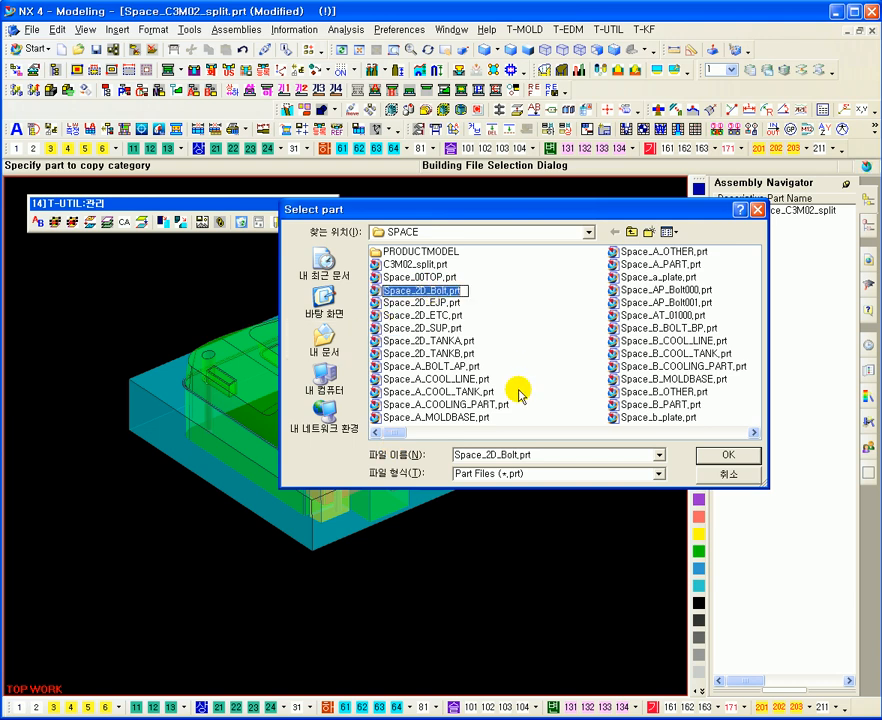
click(726, 475)
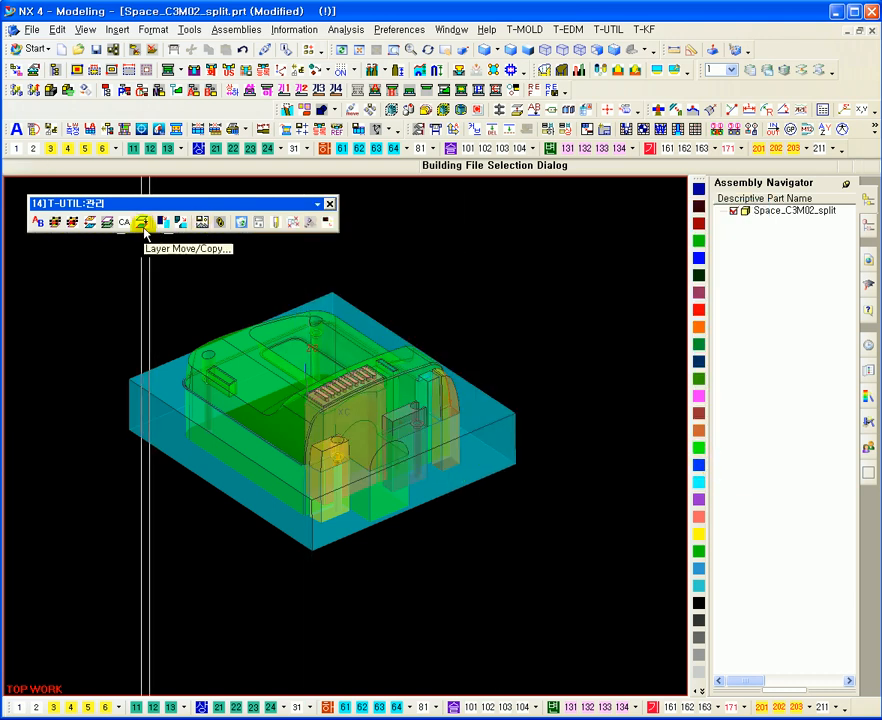
- Set the Move/Copy to Layer selection filter to Solid Body and then Sheet Body, and cancel the tool
click(146, 228)
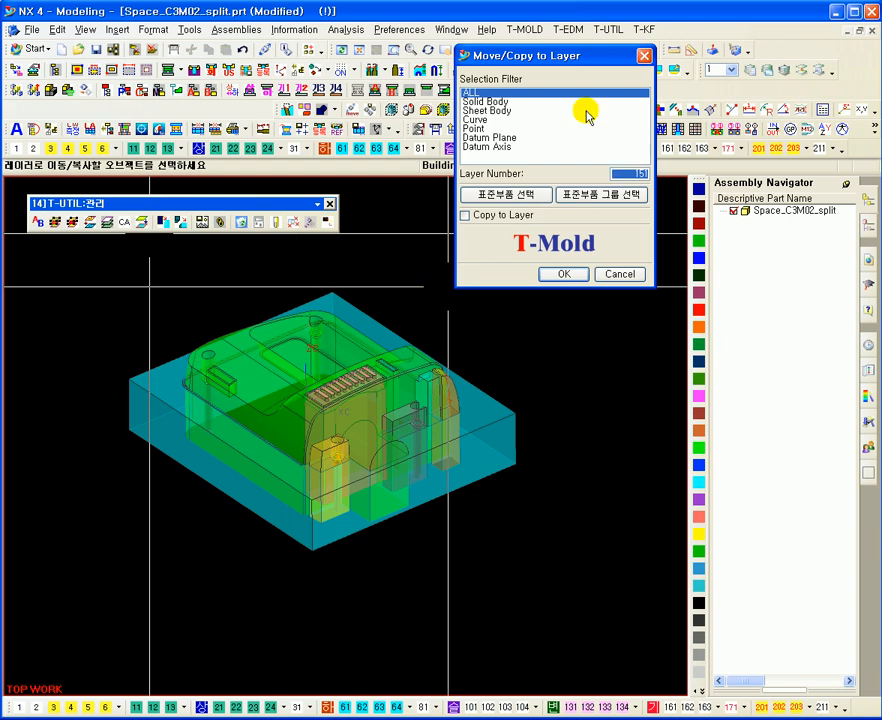
drag(564, 61, 560, 168)
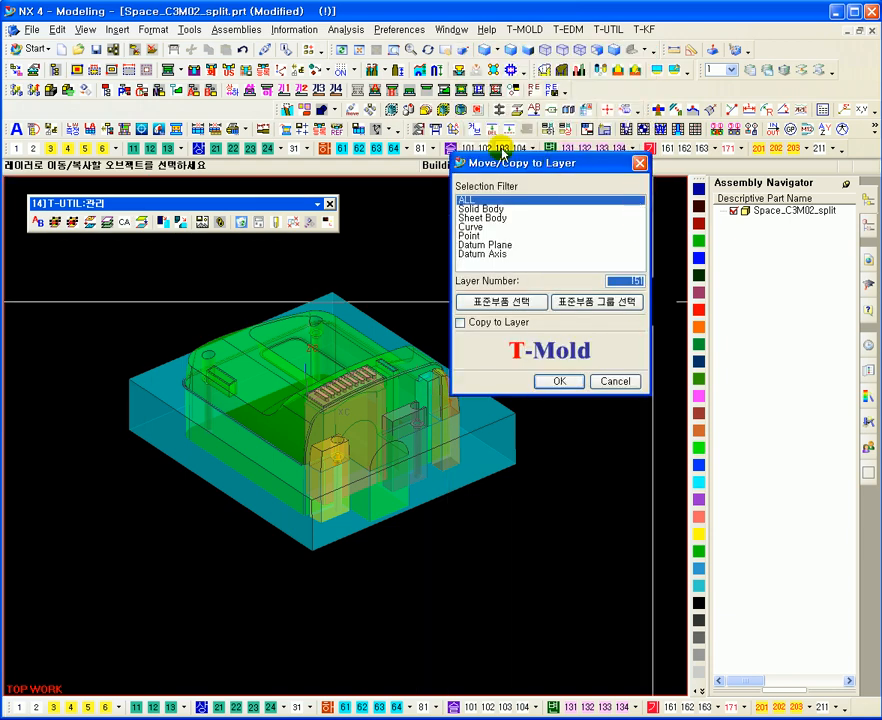
click(476, 209)
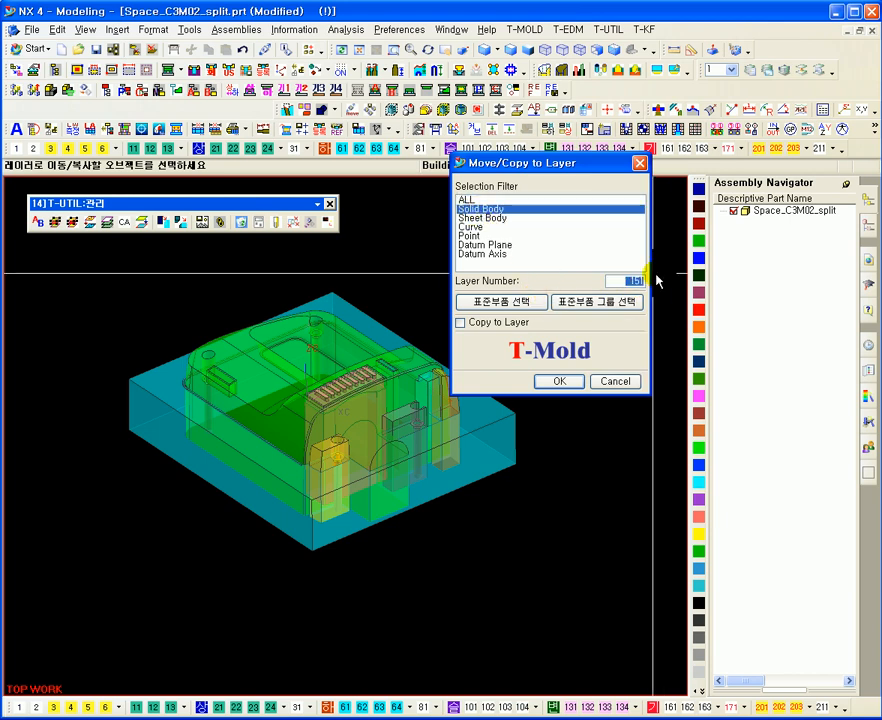
click(491, 219)
double_click(618, 281)
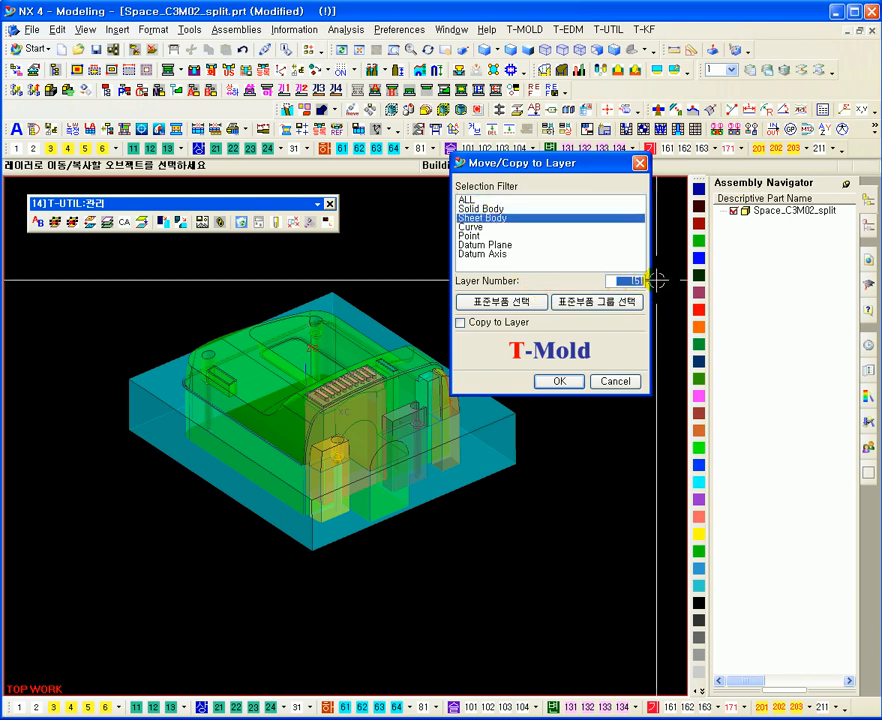
click(616, 382)
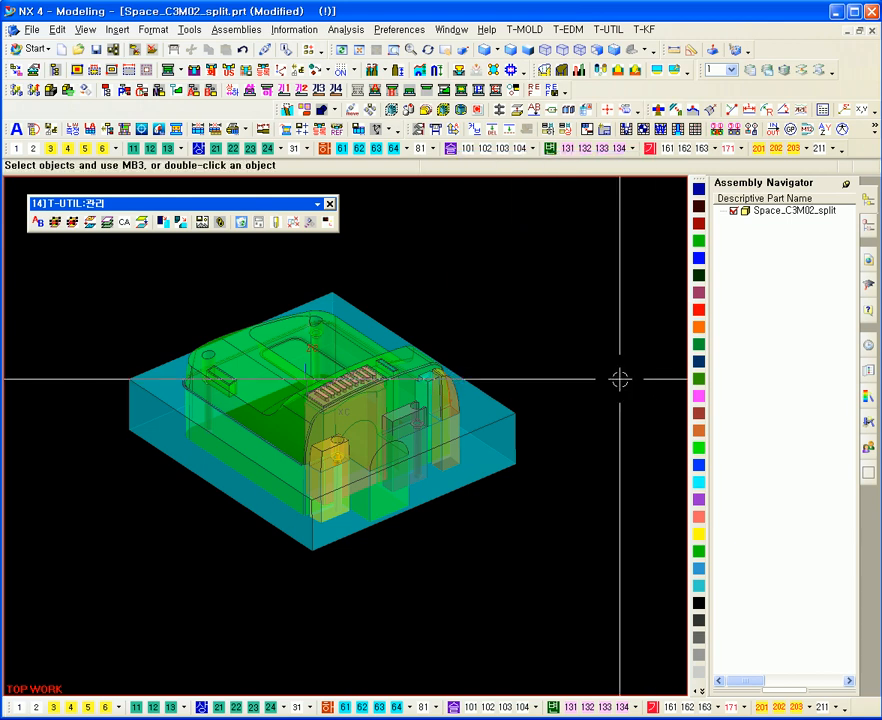
- Switch the cyan block's body translucency off, on and off again with the T-UTIL body translucency tool
click(168, 224)
click(493, 391)
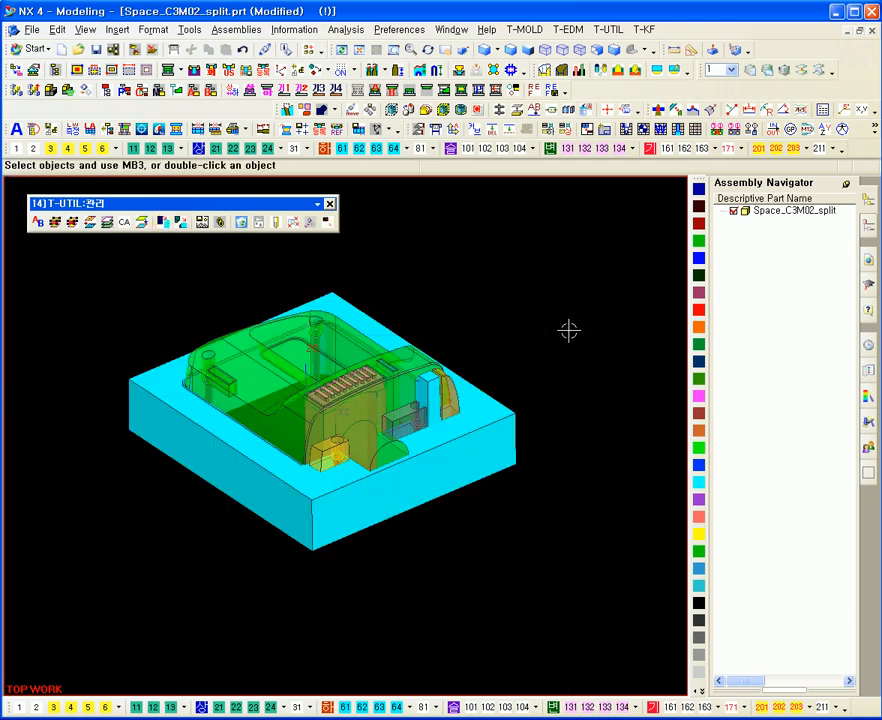
click(166, 220)
click(480, 432)
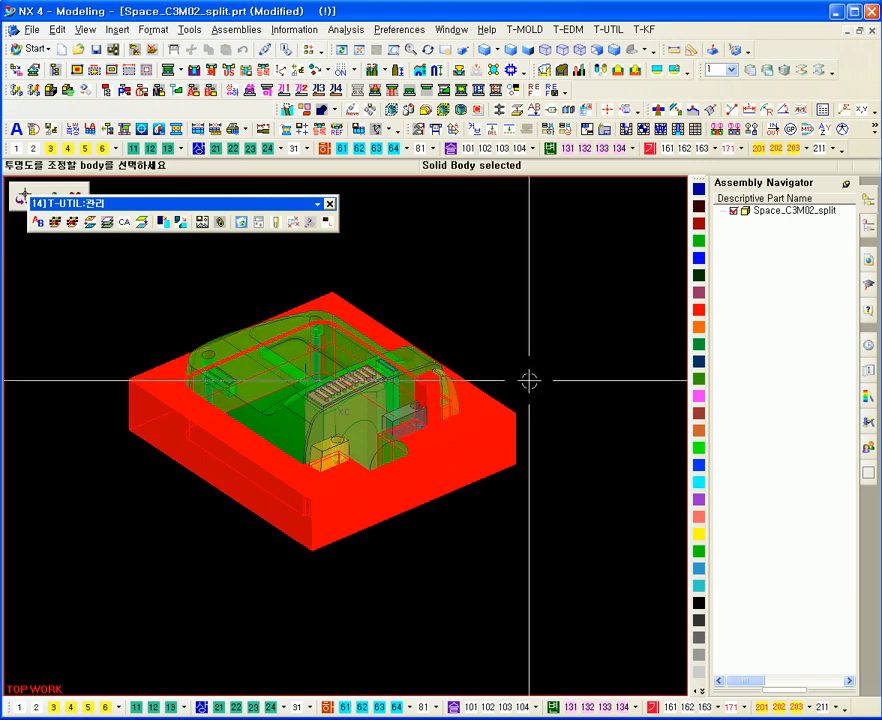
click(169, 221)
click(502, 428)
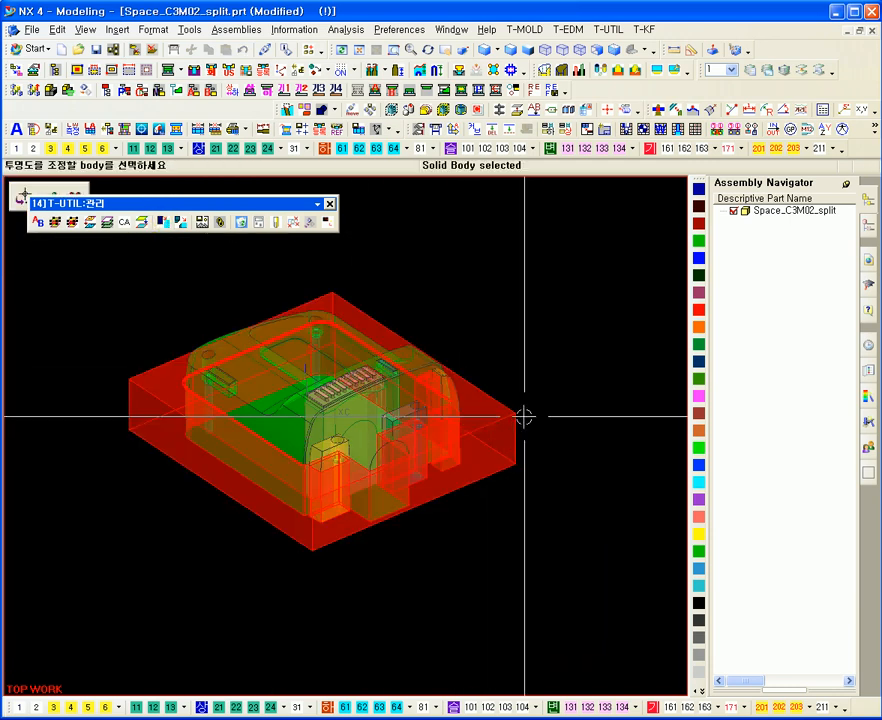
- Make one side face of the cyan block translucent with the face translucency tool, and switch that face back to opaque
click(182, 222)
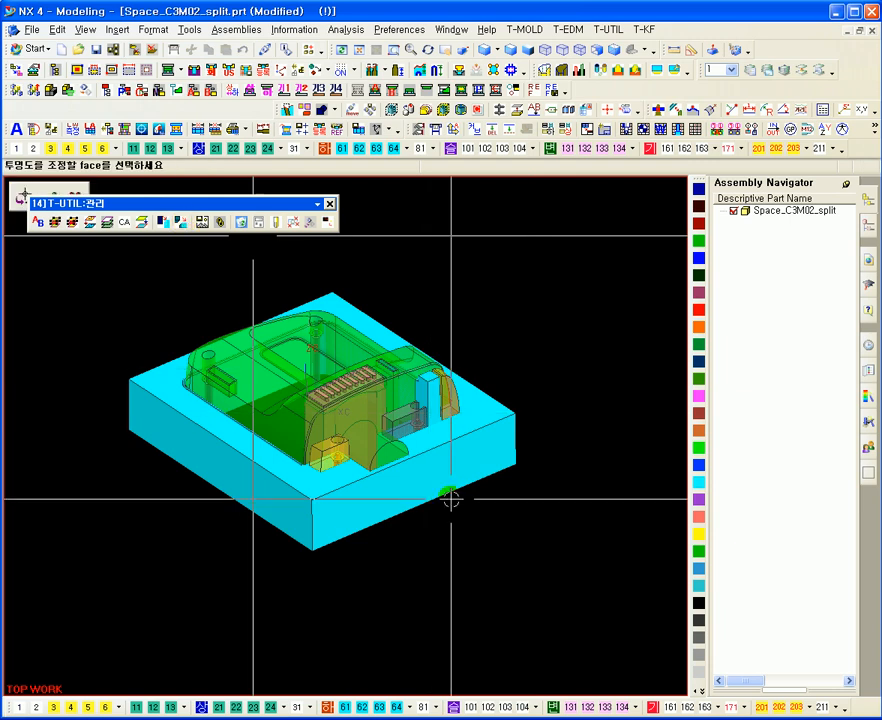
click(502, 448)
middle_drag(603, 418, 540, 375)
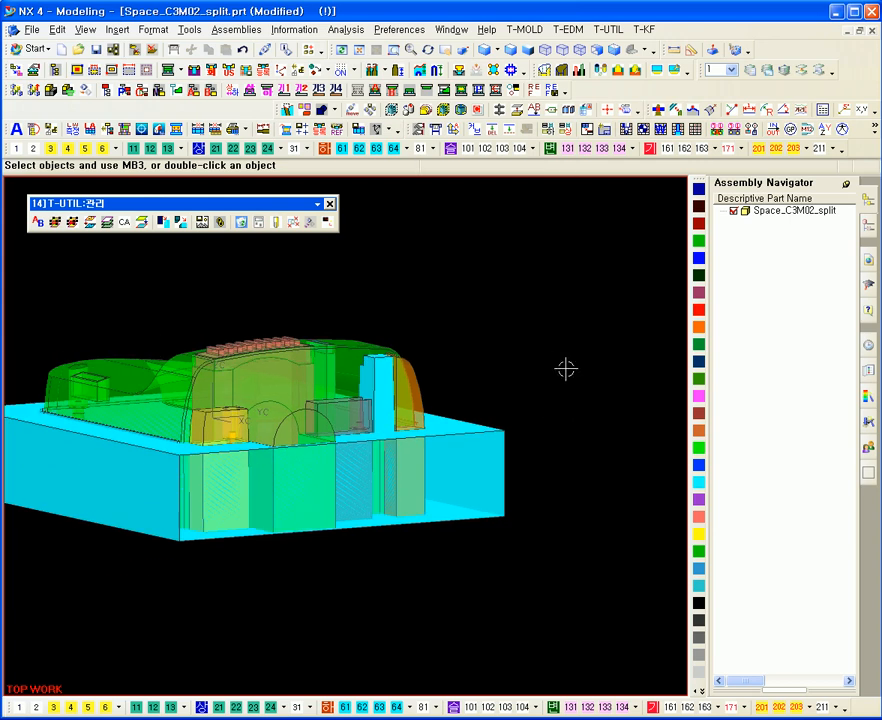
middle_drag(571, 354, 548, 421)
click(202, 221)
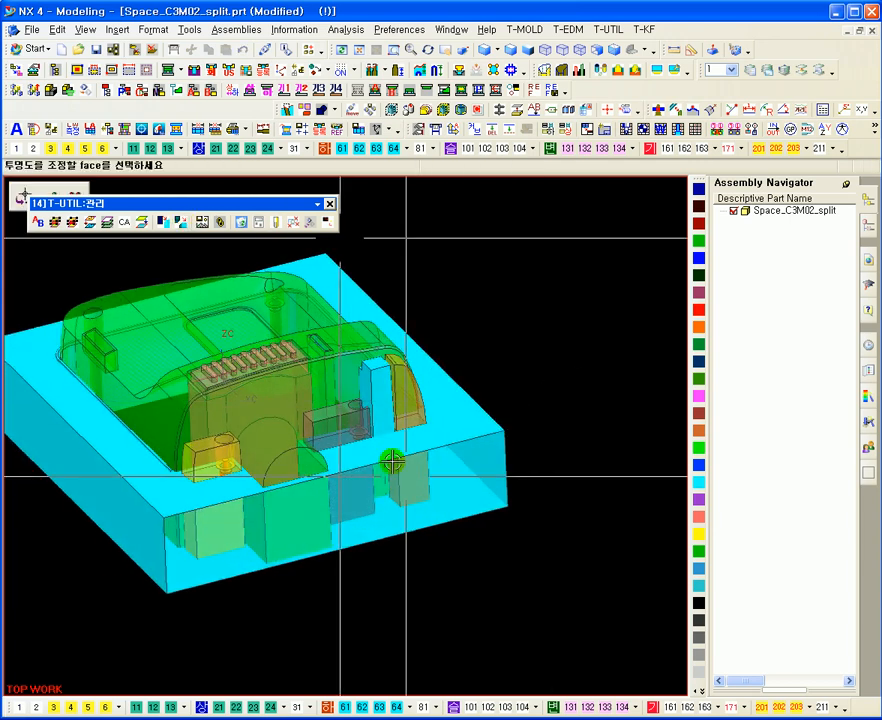
click(445, 492)
middle_click(566, 438)
ctrl+middle_drag(561, 415, 463, 354)
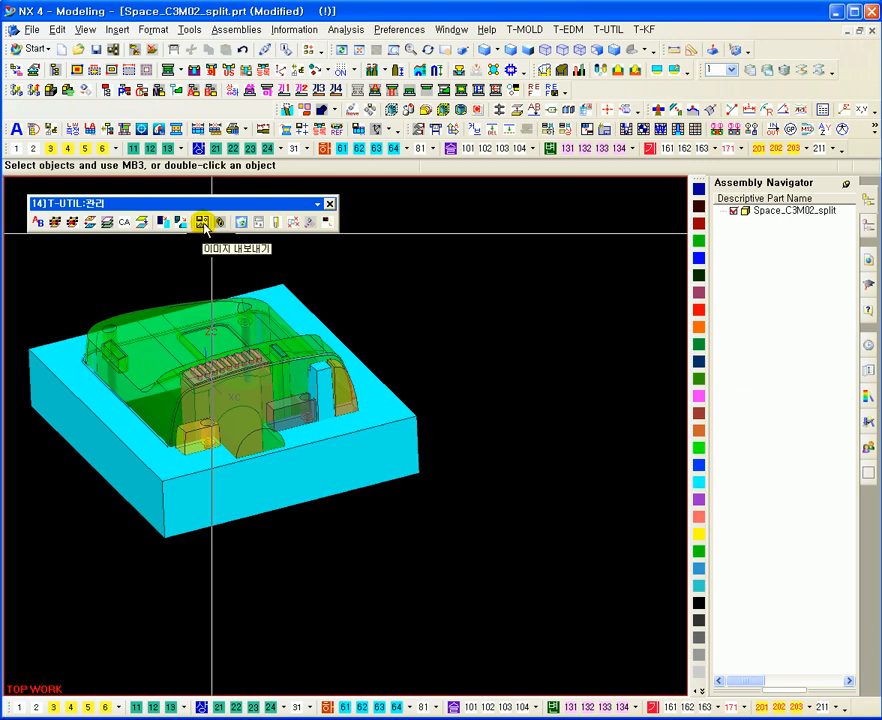
- Start the T-UTIL image export for the current mold view, and cancel it
click(202, 223)
middle_drag(378, 326, 420, 375)
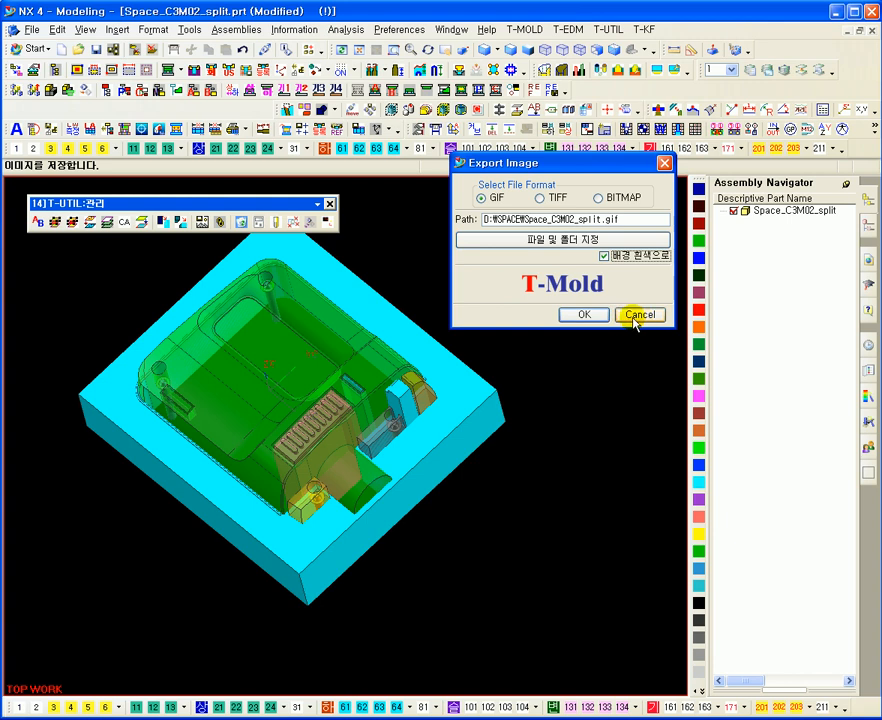
click(640, 316)
middle_drag(447, 254, 465, 287)
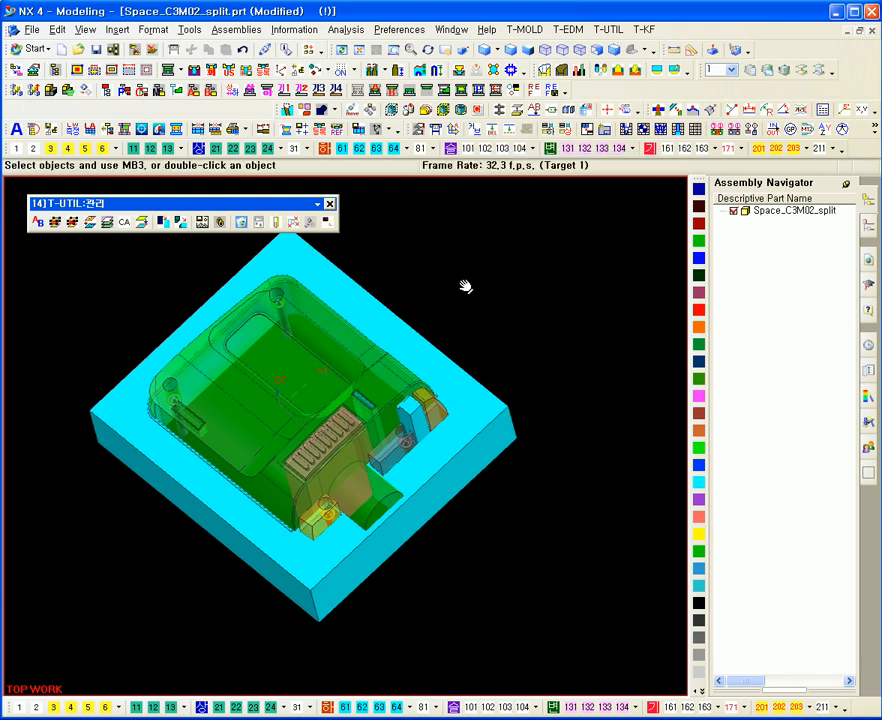
- Display the top mold assembly Space_00TOP
click(216, 223)
click(122, 91)
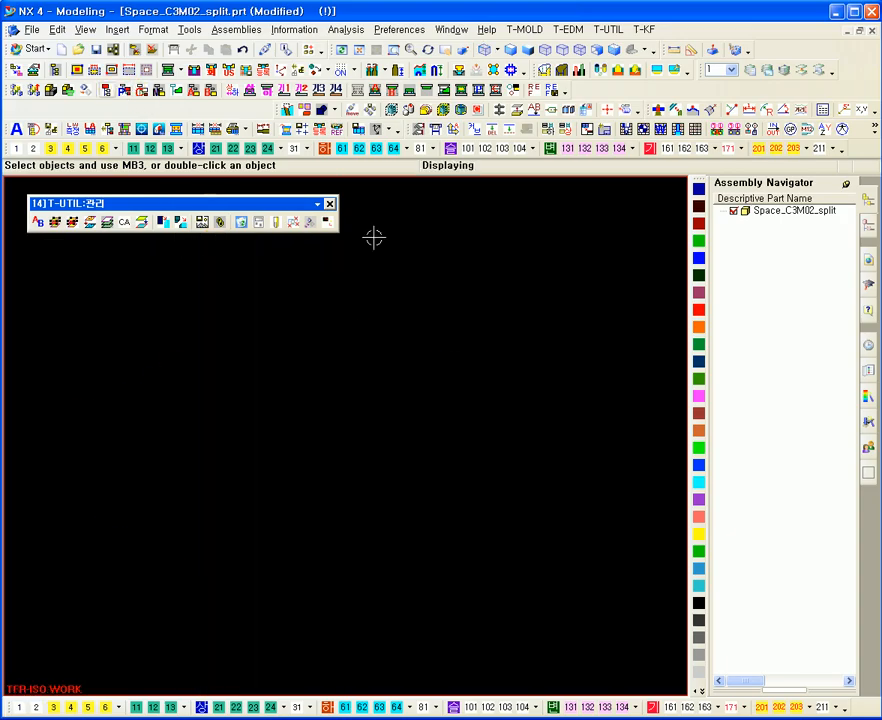
mouse_move(517, 252)
middle_down()
mouse_move(526, 309)
mouse_move(524, 273)
mouse_move(517, 285)
mouse_move(506, 264)
mouse_move(510, 270)
mouse_move(525, 254)
mouse_move(490, 287)
mouse_move(456, 238)
middle_up()
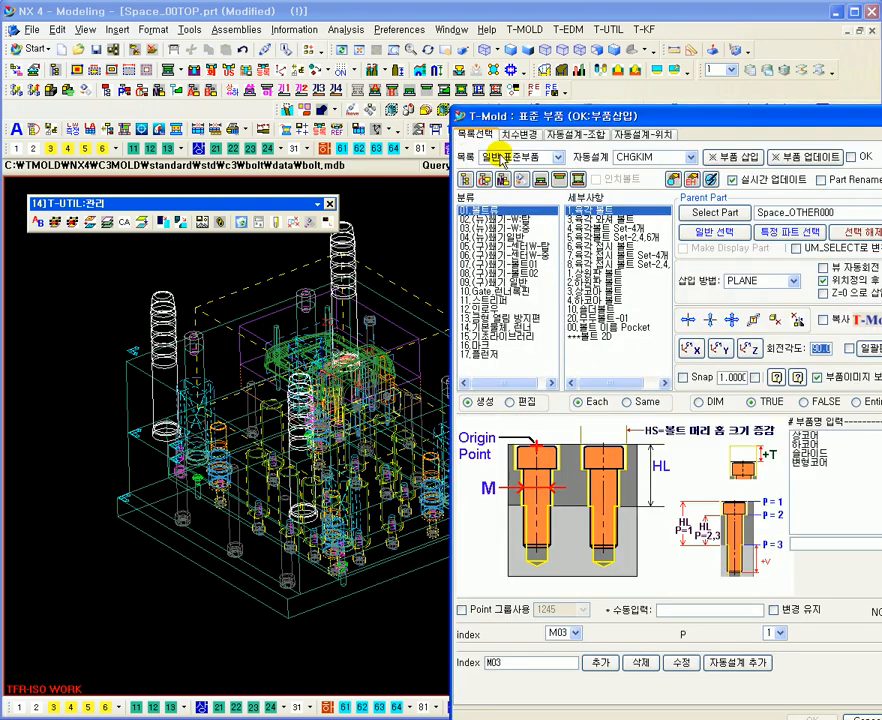
- View the slide wizard (슬라이드 마법사) list in the T-Mold standard parts library, and close the library
click(507, 147)
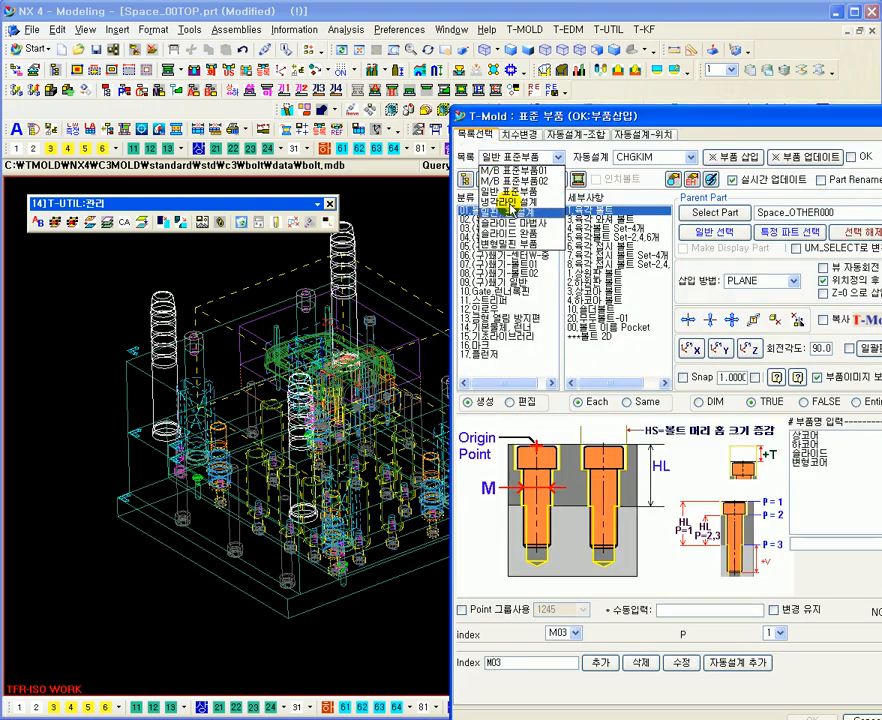
click(510, 222)
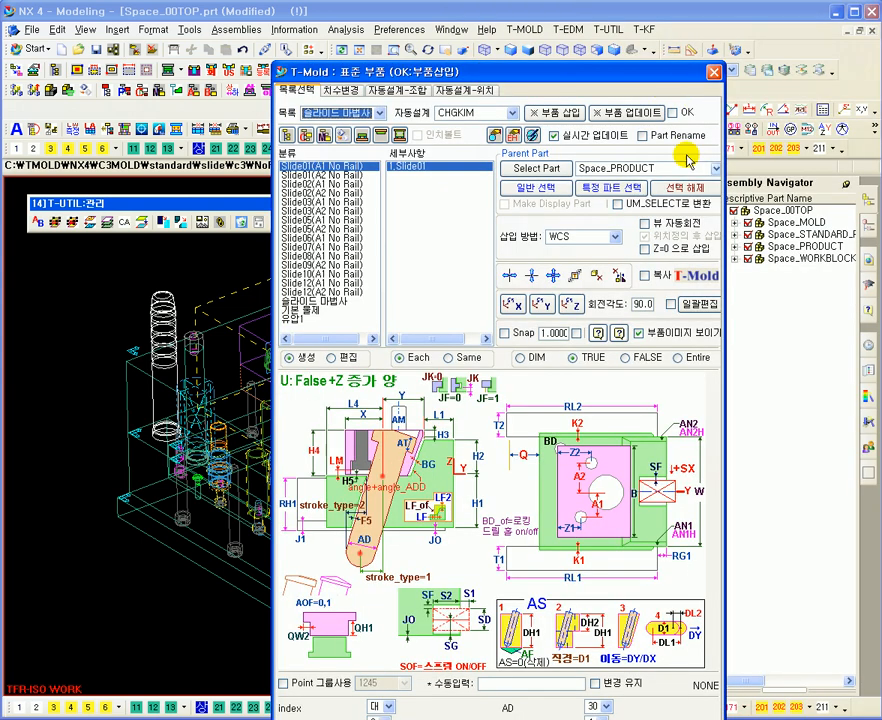
click(714, 74)
middle_drag(492, 246, 235, 245)
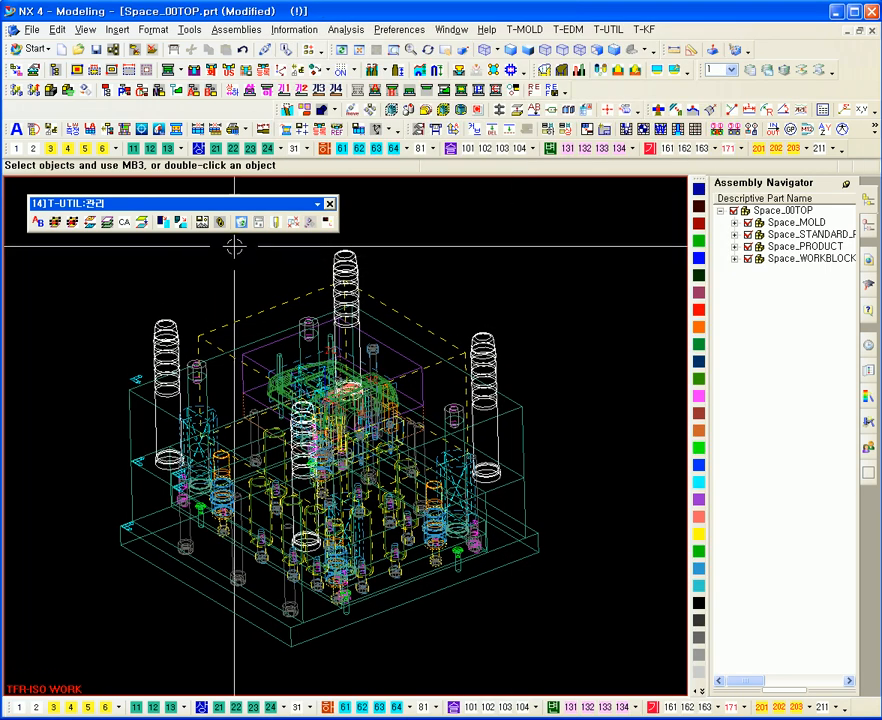
click(220, 221)
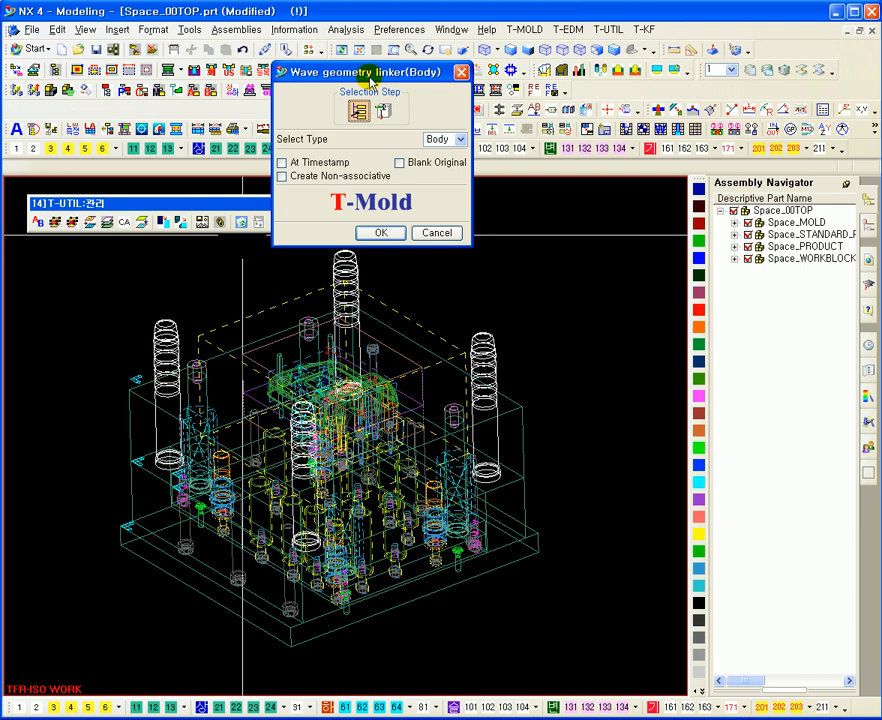
drag(369, 73, 530, 210)
middle_drag(330, 400, 79, 417)
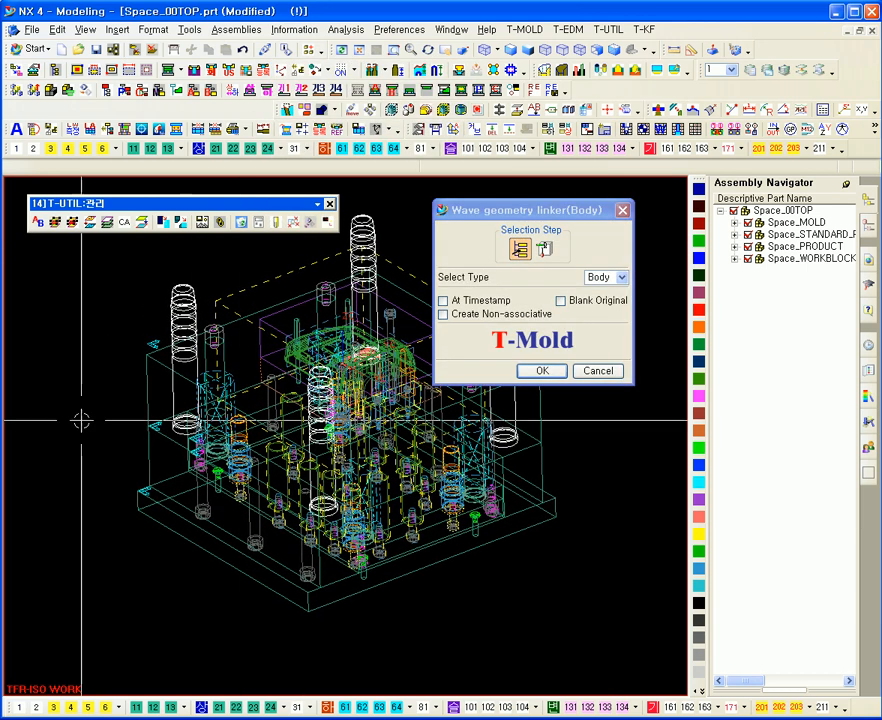
right_click(152, 374)
click(119, 366)
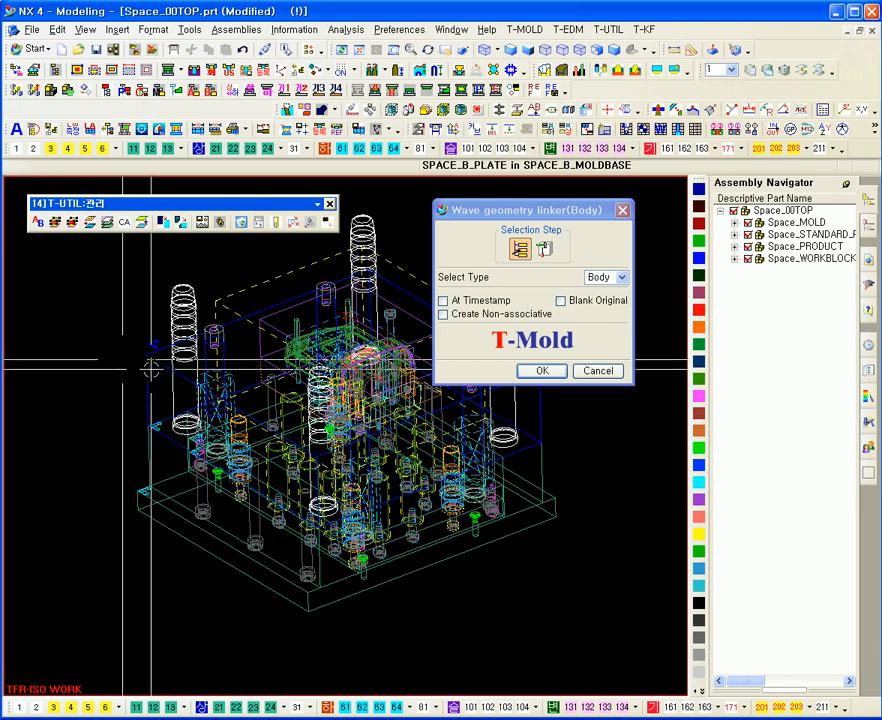
click(588, 370)
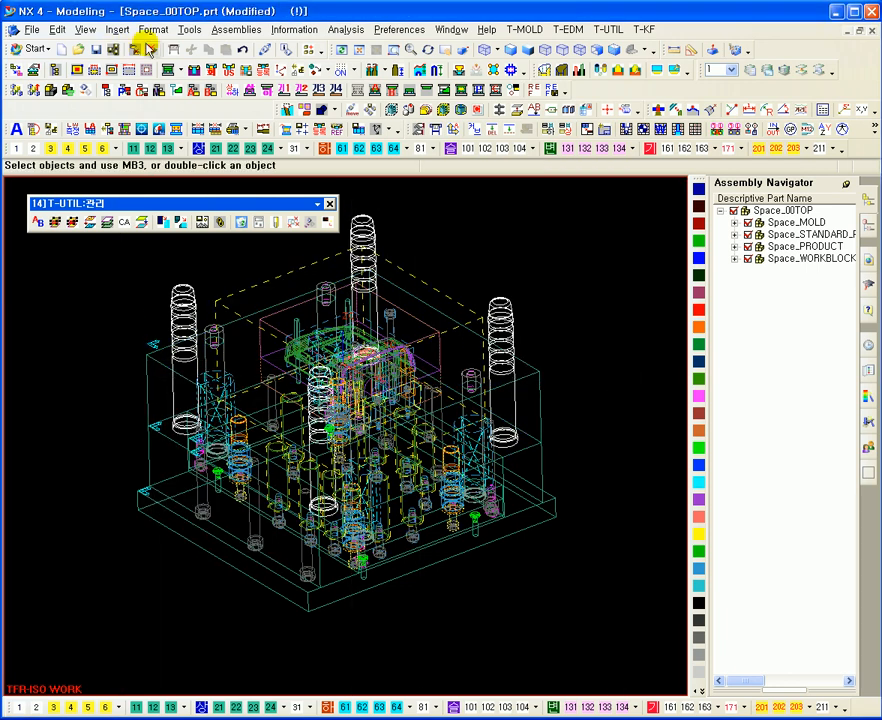
- Create a cylinder directed along the mold base's vertical corner edge, with its base point at the plate corner
click(85, 29)
mouse_move(175, 192)
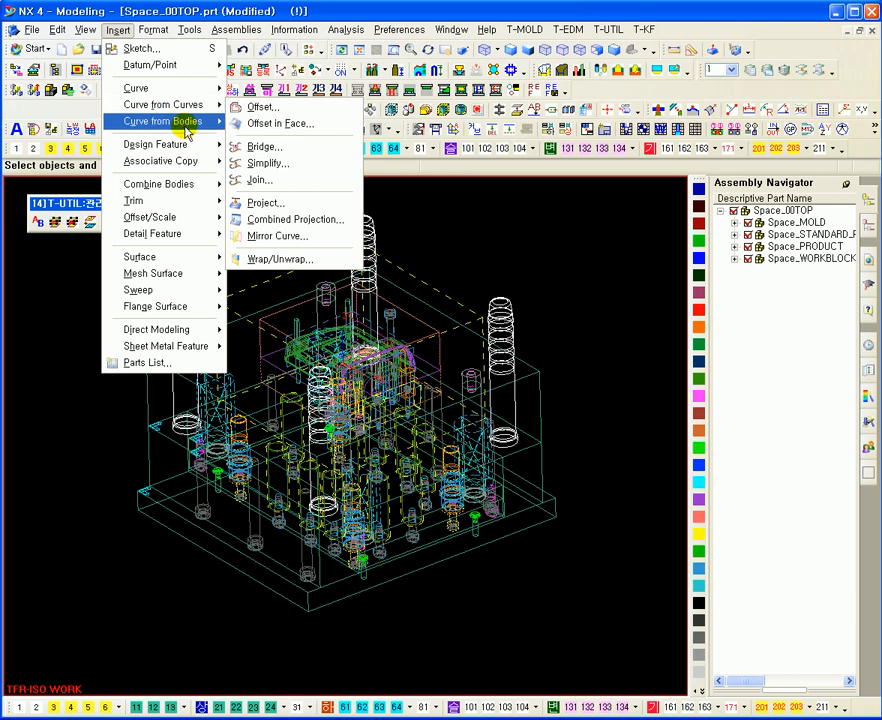
mouse_move(192, 140)
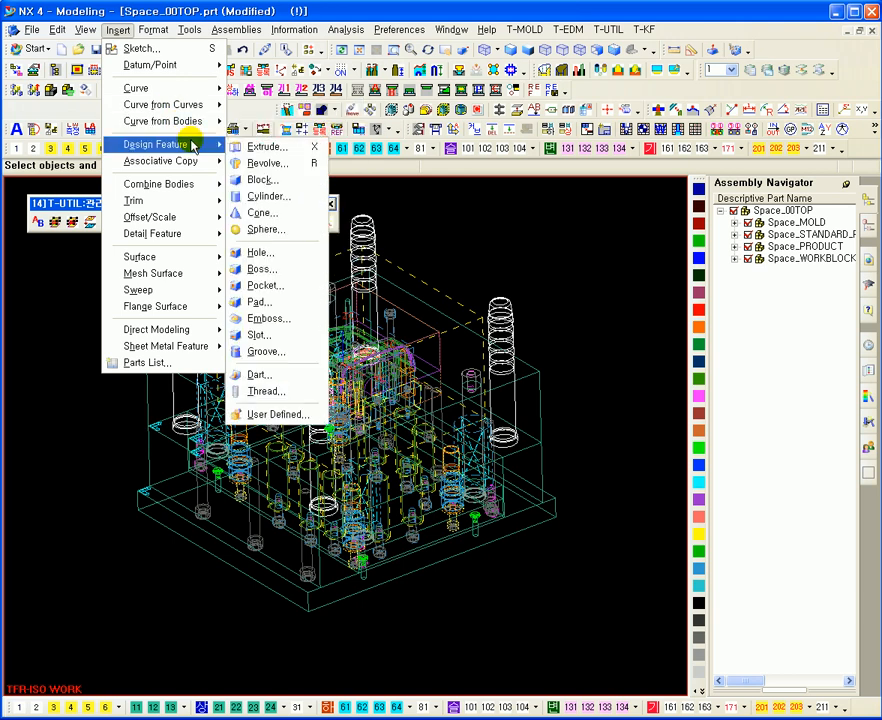
click(256, 196)
click(533, 231)
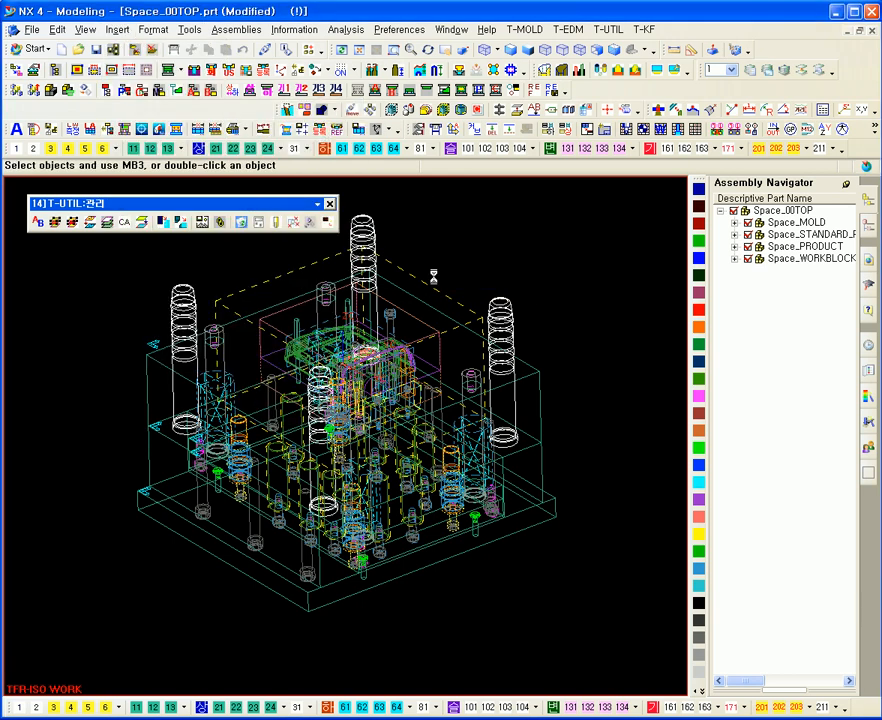
scroll(140, 420, up, 3)
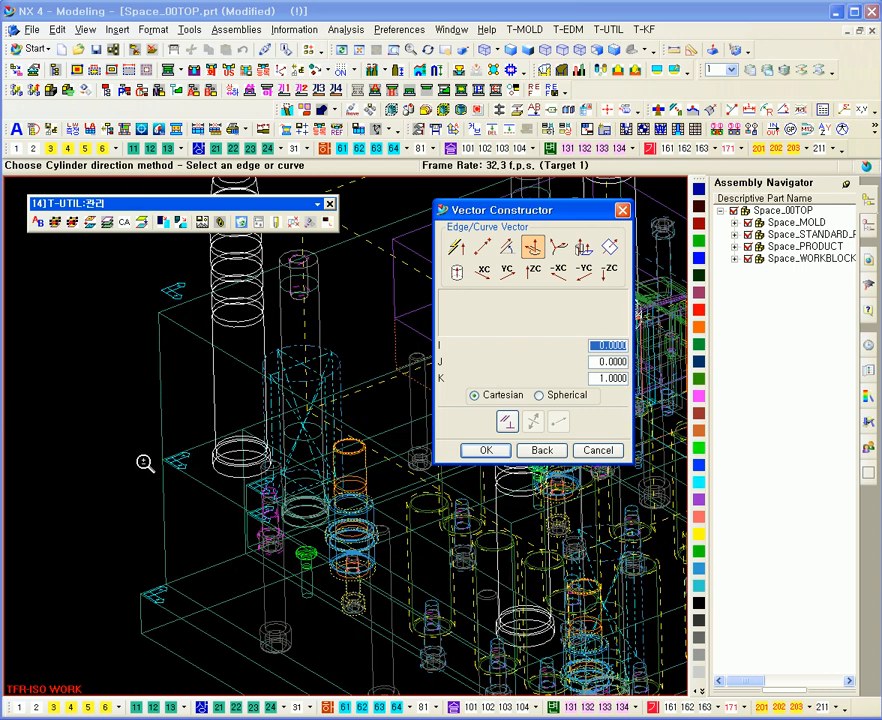
click(155, 410)
key(Return)
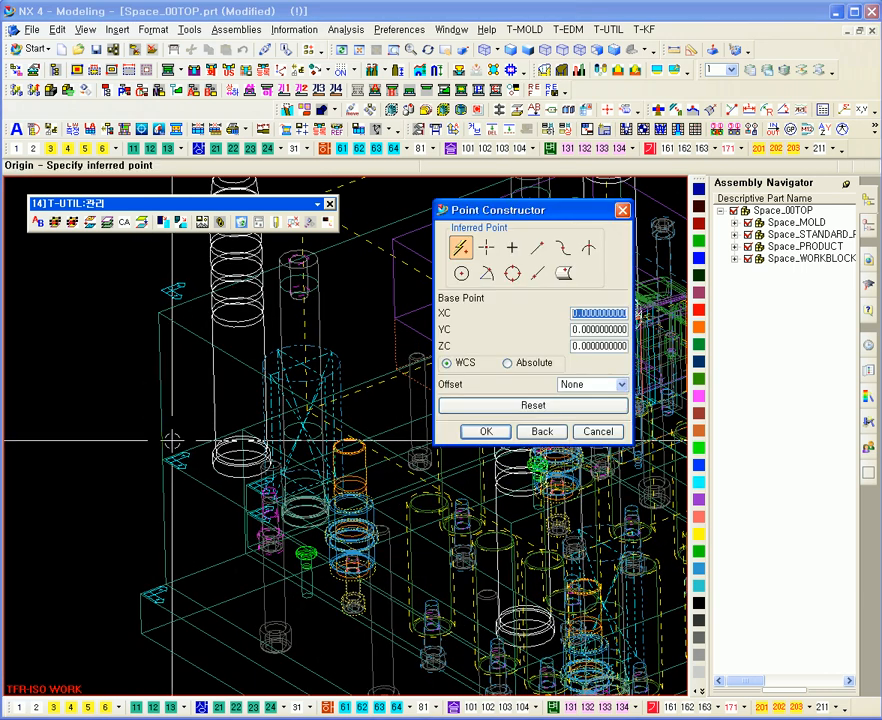
click(161, 461)
click(214, 460)
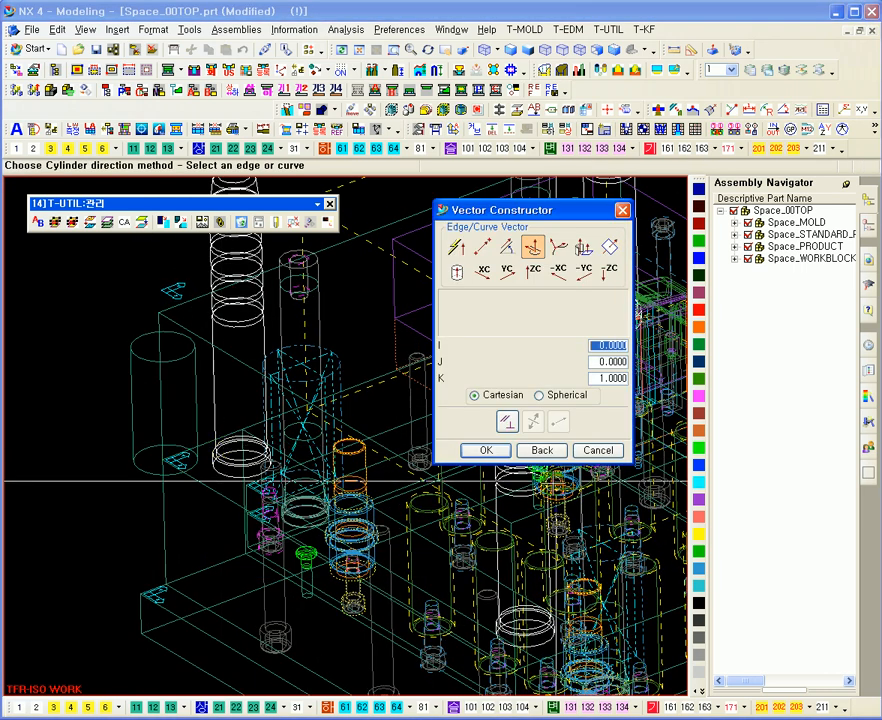
click(591, 455)
- Start the WAVE geometry linker with Space_b_plate as the receiving part, and select the corner cylinder as the body to copy
scroll(155, 362, down, 2)
middle_drag(155, 362, 165, 291)
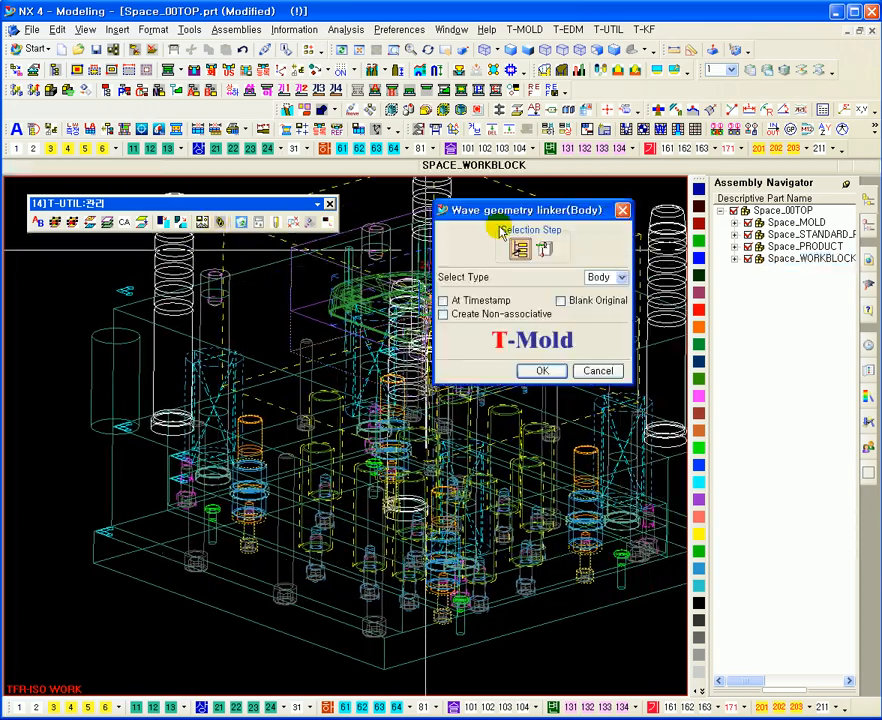
drag(483, 205, 470, 192)
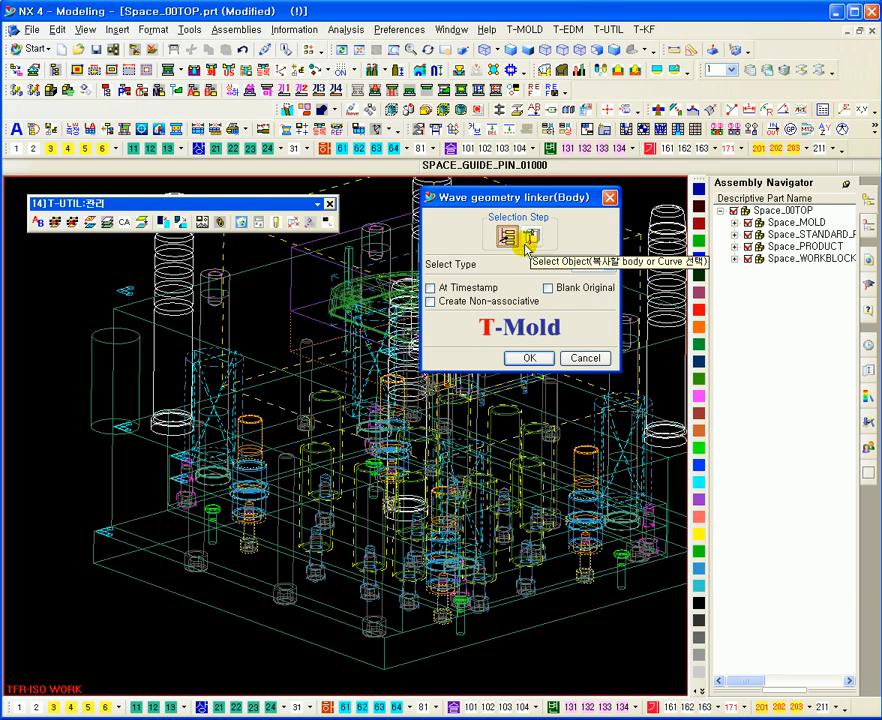
click(137, 314)
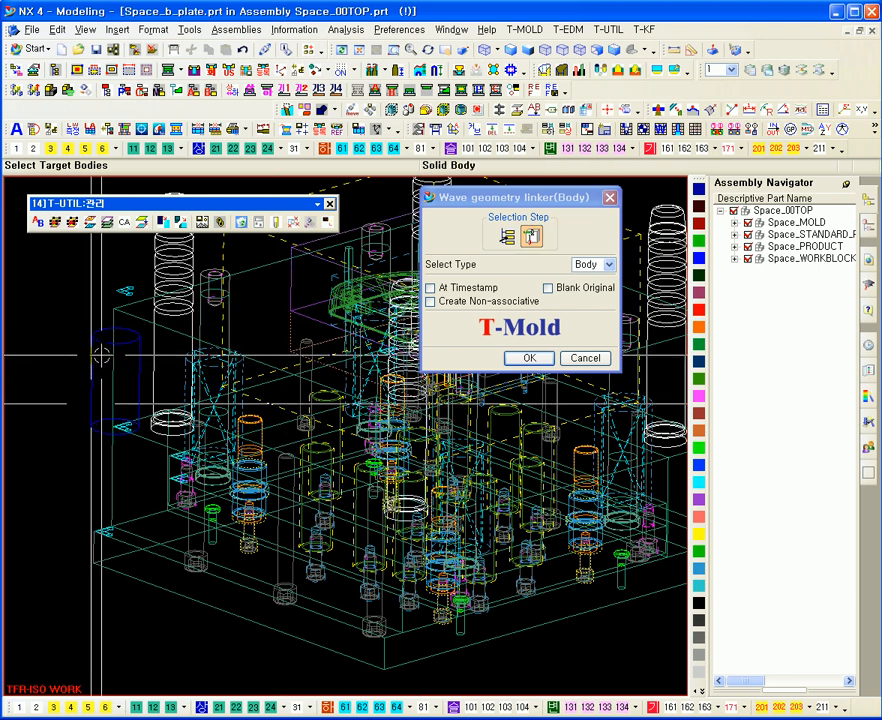
click(101, 355)
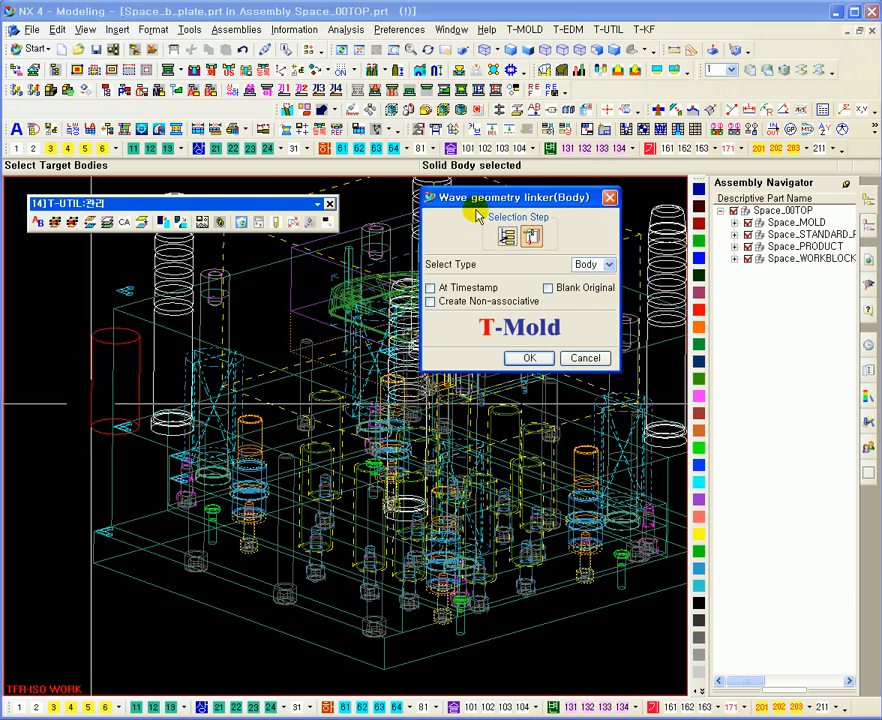
drag(481, 205, 476, 212)
- Link the selected cylinder into Space_b_plate with the Body type, and close the linker
middle_drag(150, 400, 120, 316)
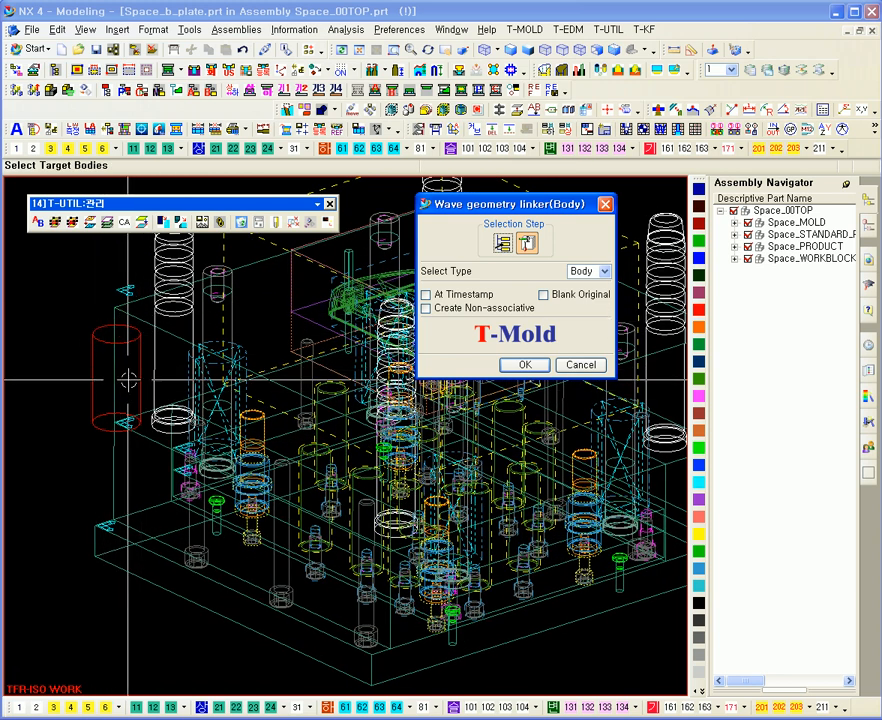
middle_drag(200, 445, 400, 340)
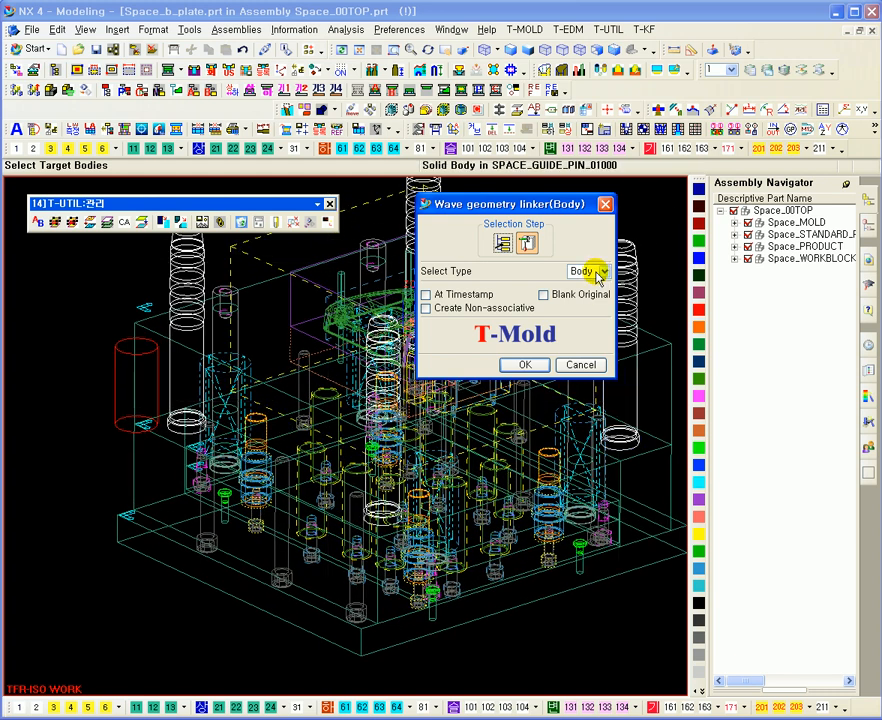
click(603, 272)
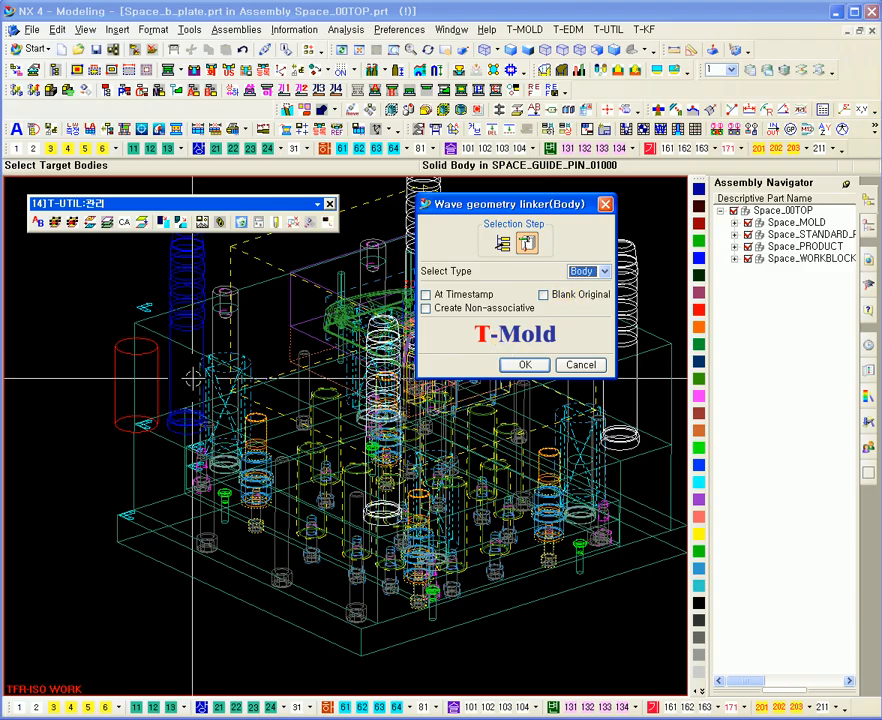
scroll(142, 373, up, 3)
scroll(148, 370, up, 4)
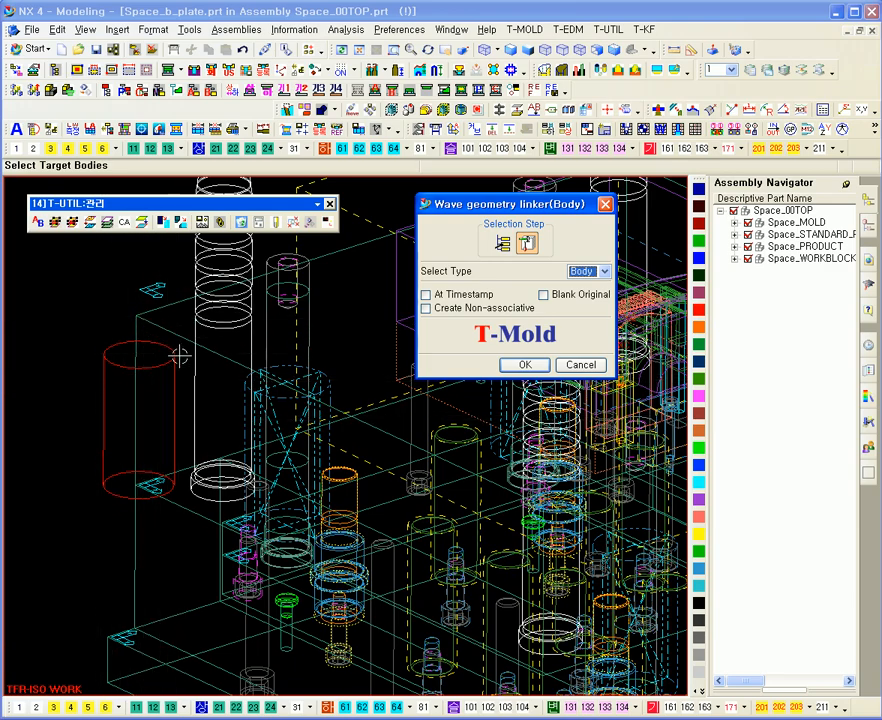
scroll(183, 345, down, 5)
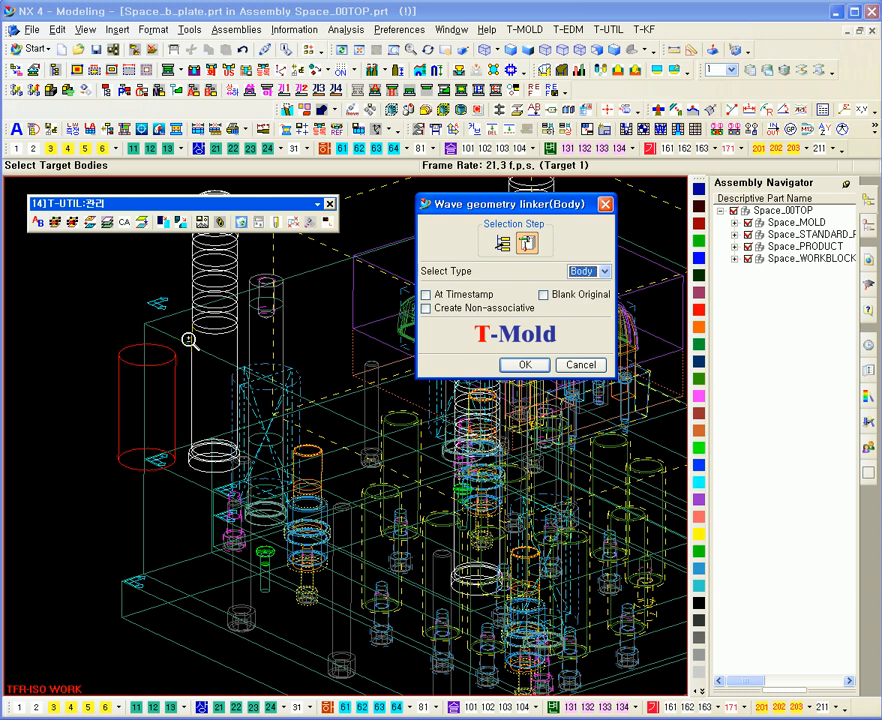
scroll(189, 344, up, 2)
scroll(189, 346, up, 3)
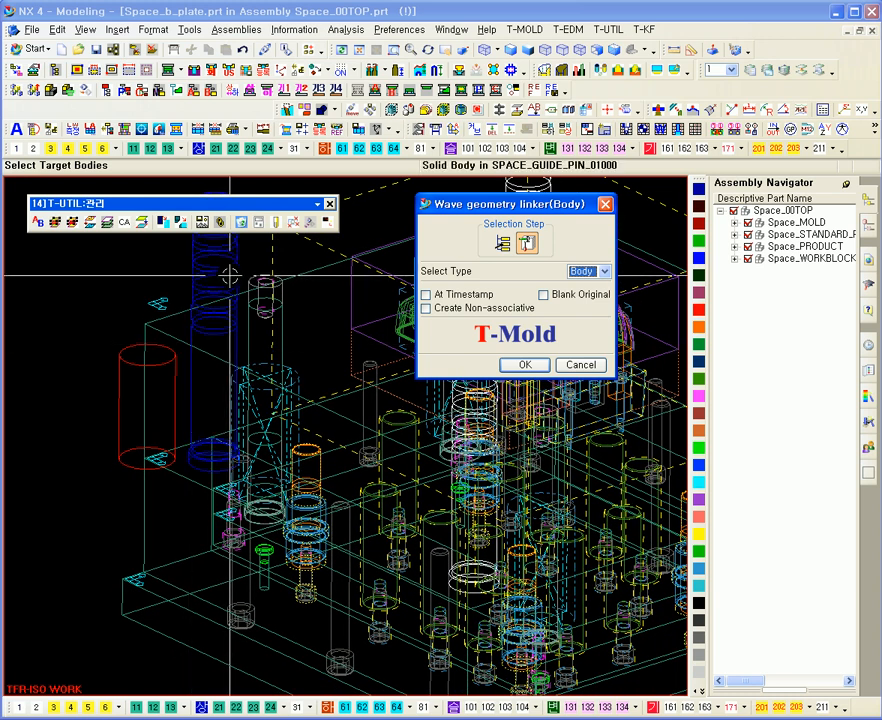
click(531, 365)
click(571, 364)
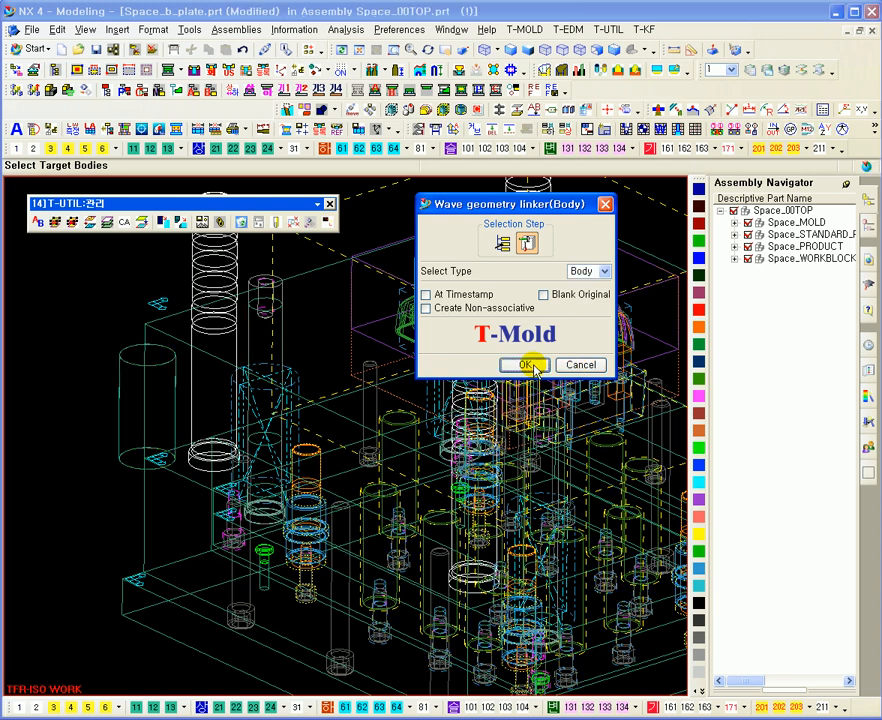
- Make Space_b_plate the displayed part and examine the linked cylinder at the plate's corner
right_click(170, 335)
click(138, 310)
ctrl+middle_drag(138, 303, 183, 419)
click(187, 385)
shift+middle_drag(268, 516, 305, 358)
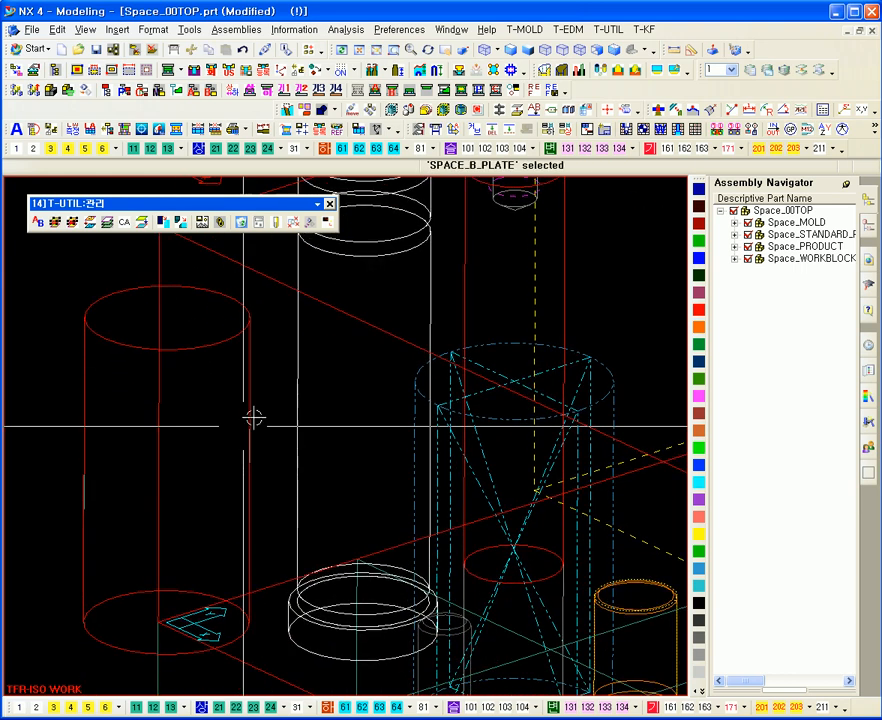
ctrl+middle_drag(151, 439, 193, 339)
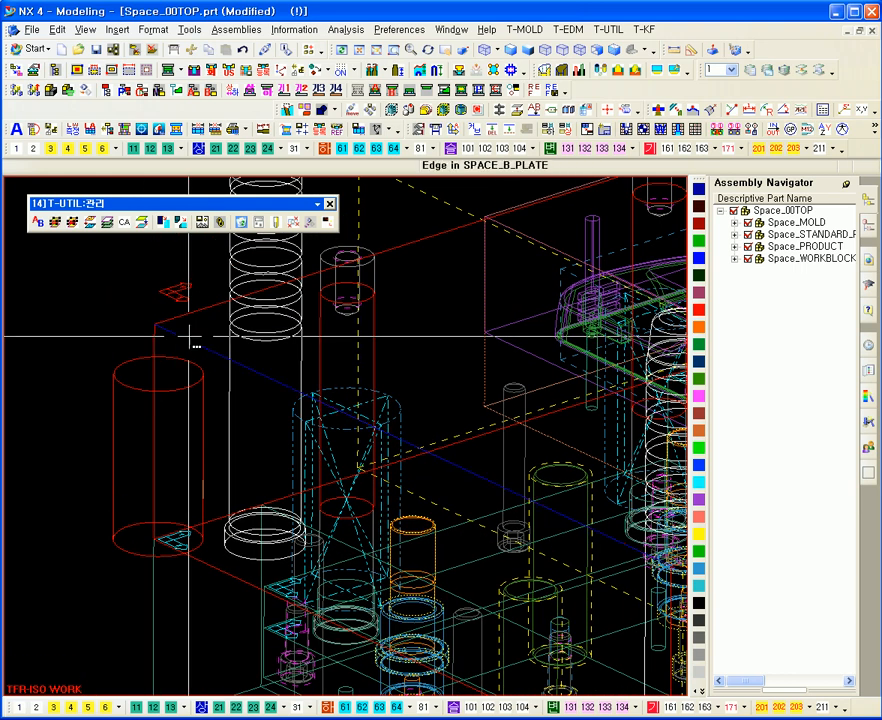
right_click(193, 339)
click(238, 390)
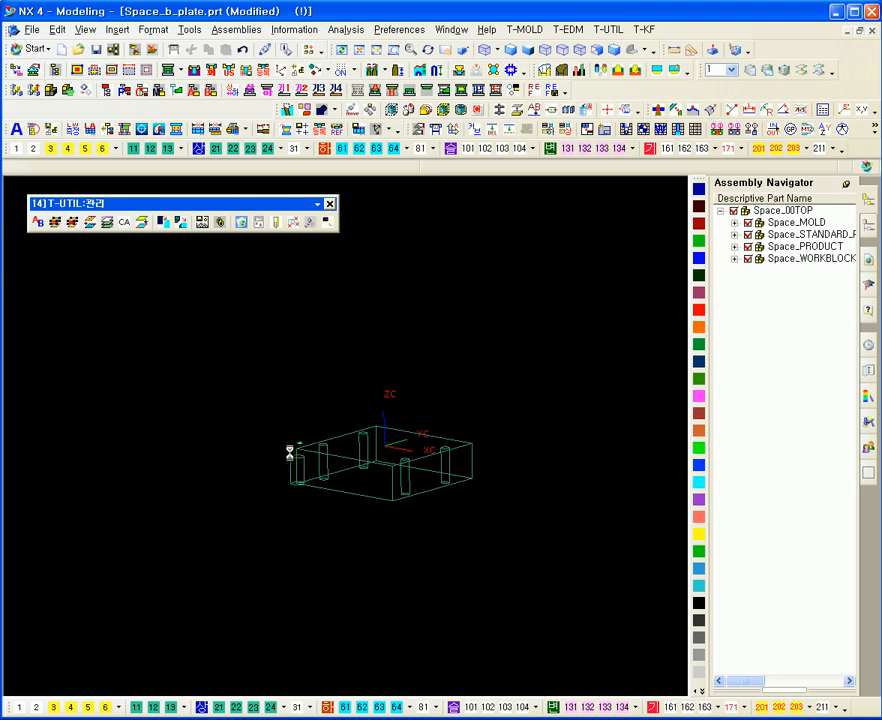
ctrl+middle_drag(302, 443, 197, 463)
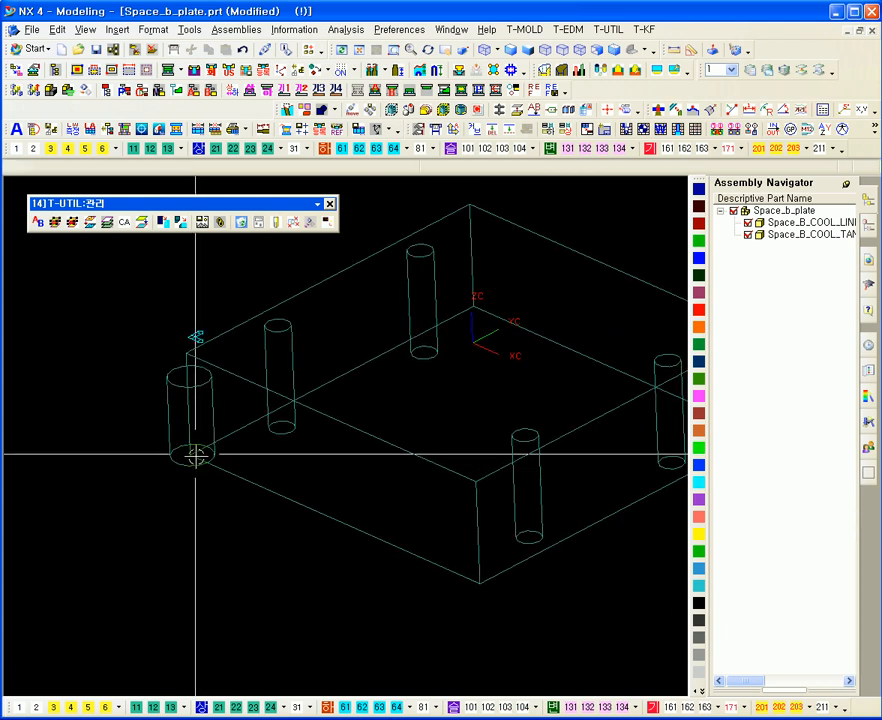
- Return to the top assembly Space_00TOP and view the whole mold with the corner cylinder
click(108, 89)
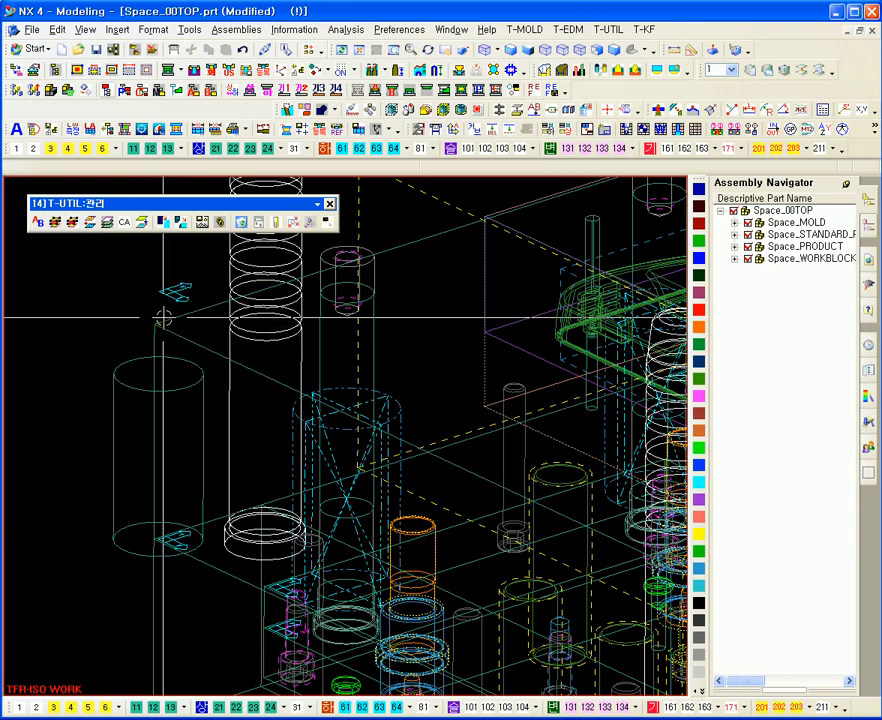
scroll(126, 325, down, 5)
shift+middle_drag(115, 283, 137, 339)
scroll(85, 300, down, 3)
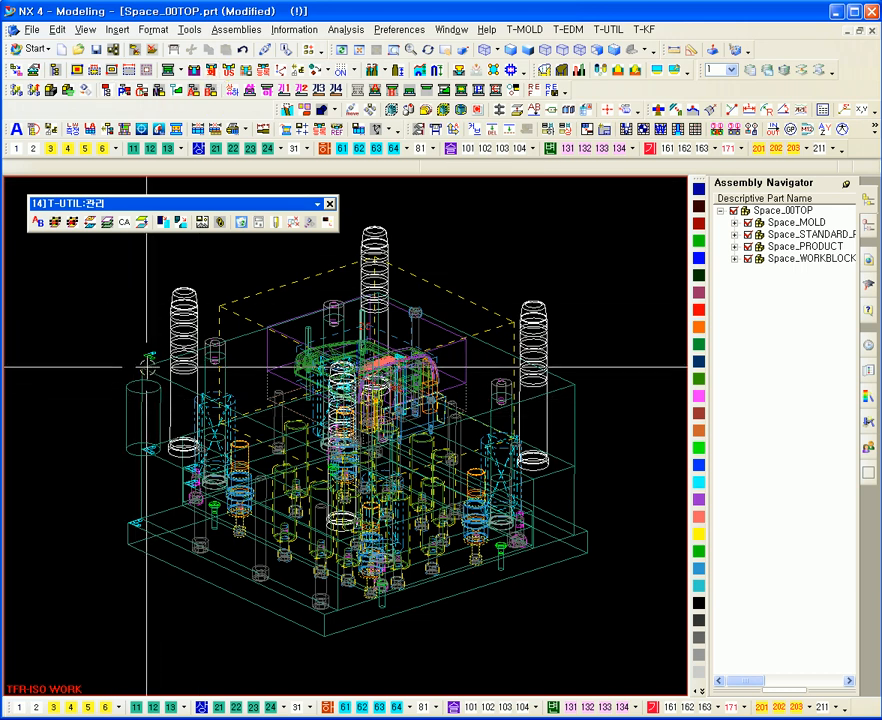
scroll(152, 400, up, 3)
scroll(152, 381, down, 2)
scroll(166, 405, down, 2)
shift+middle_drag(163, 402, 155, 400)
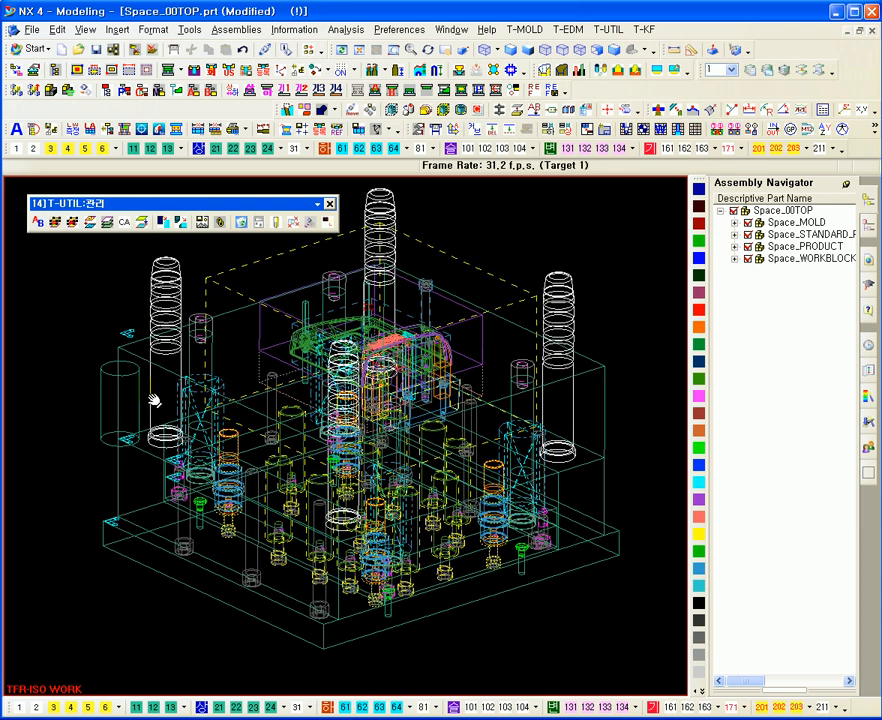
- View the unused part management (사용하지않는파트관리) list for D:\SPACE, selecting Space_ej_pin000, Space_ej_pin005 and Space_ej_pin001 in turn, and cancel
click(242, 222)
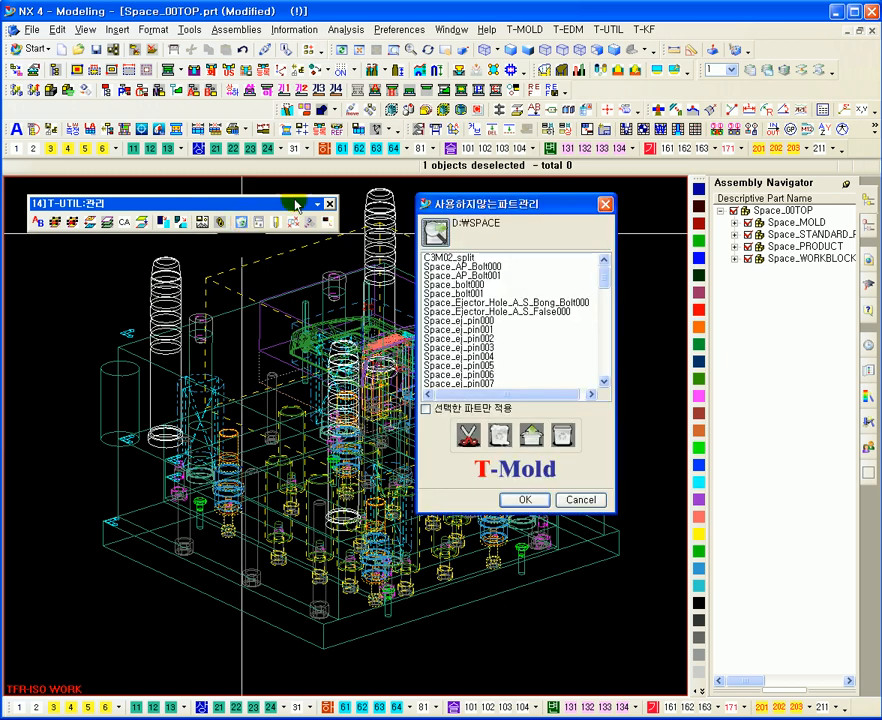
drag(468, 204, 443, 149)
mouse_move(577, 226)
mouse_down()
mouse_move(577, 309)
mouse_move(577, 208)
mouse_up()
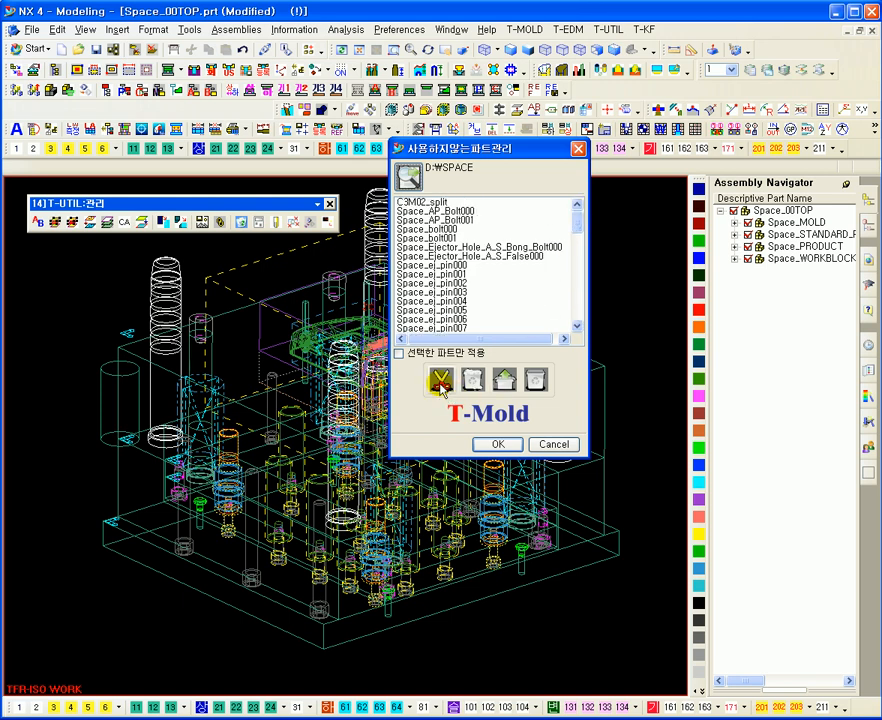
click(430, 265)
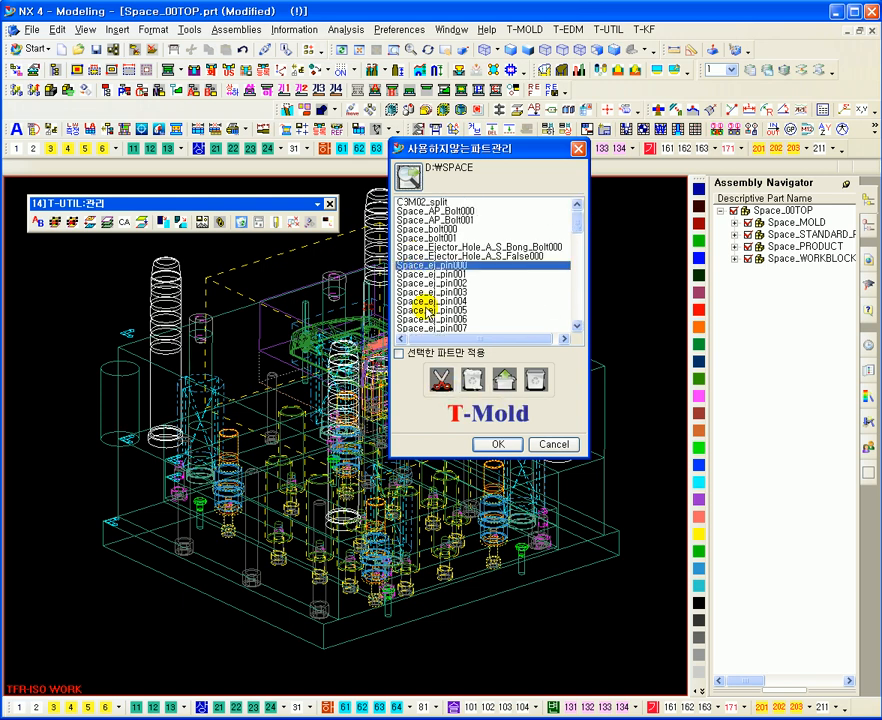
click(430, 310)
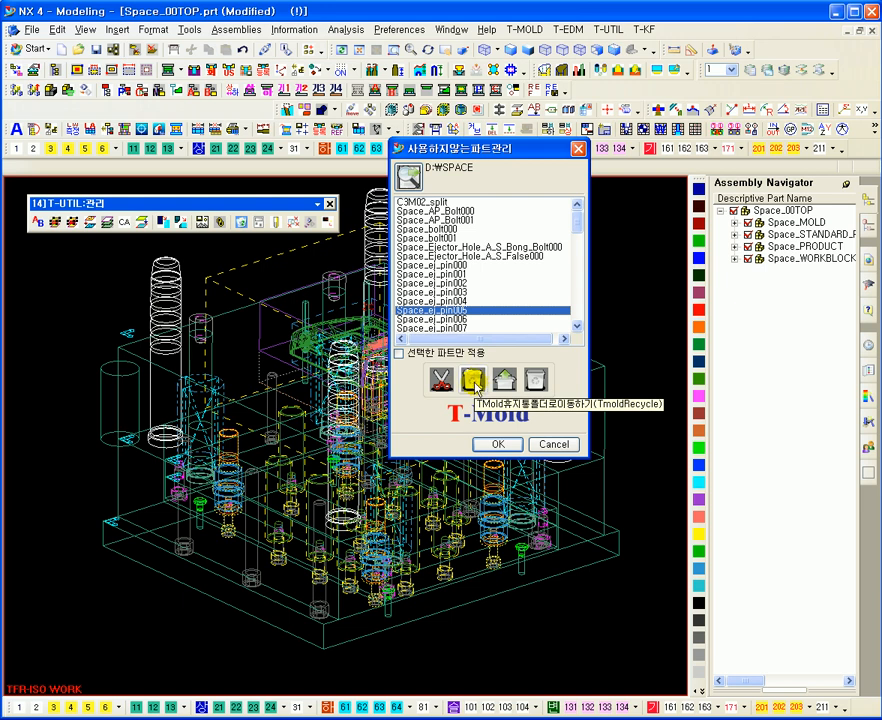
click(443, 275)
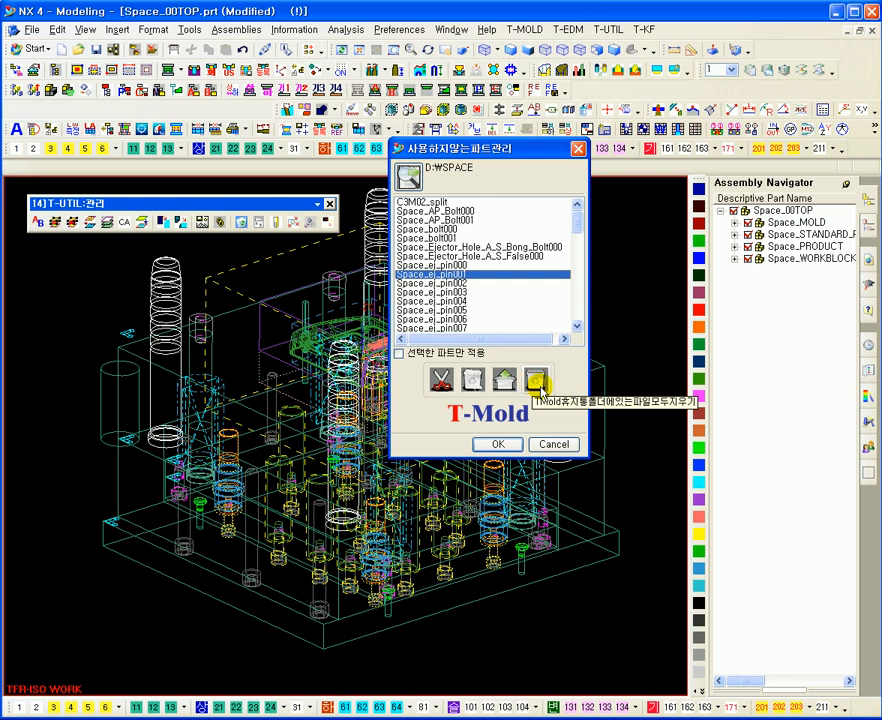
click(553, 445)
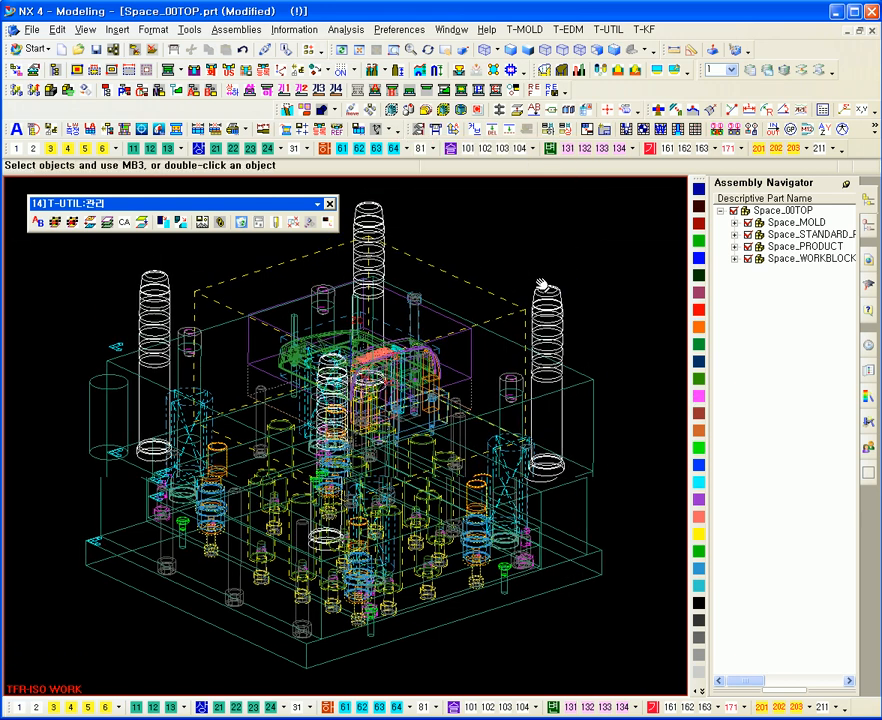
- Switch the graphics background to white and back to black with the T-UTIL background toggle
click(256, 221)
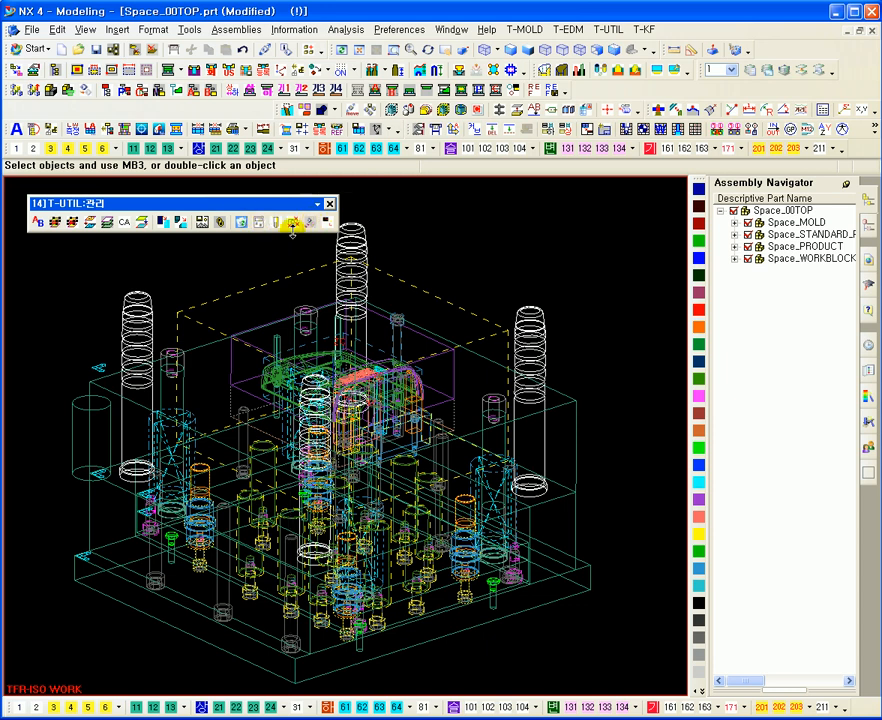
click(270, 222)
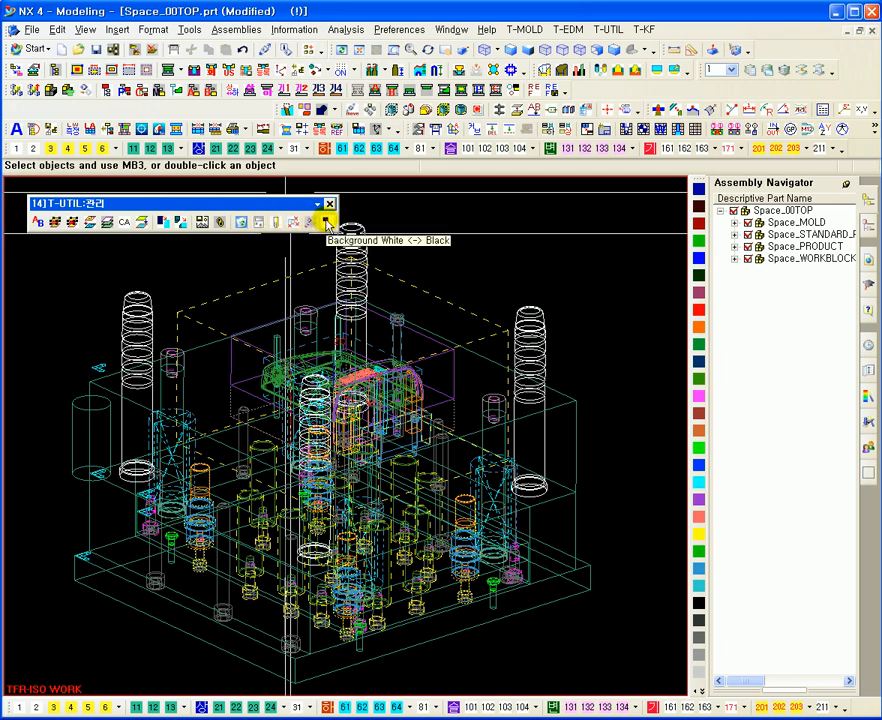
click(327, 224)
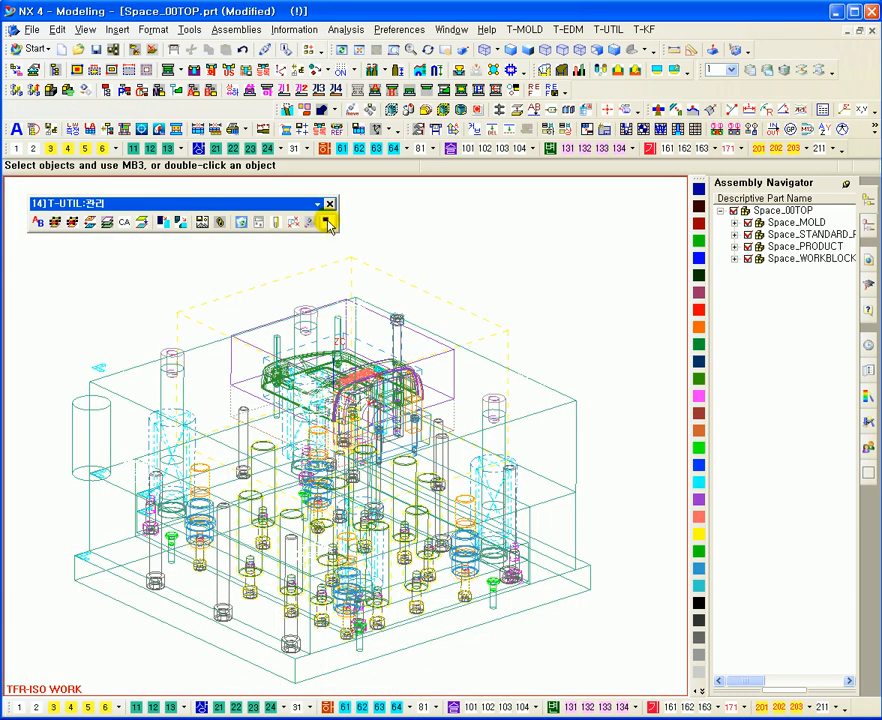
middle_drag(427, 291, 357, 248)
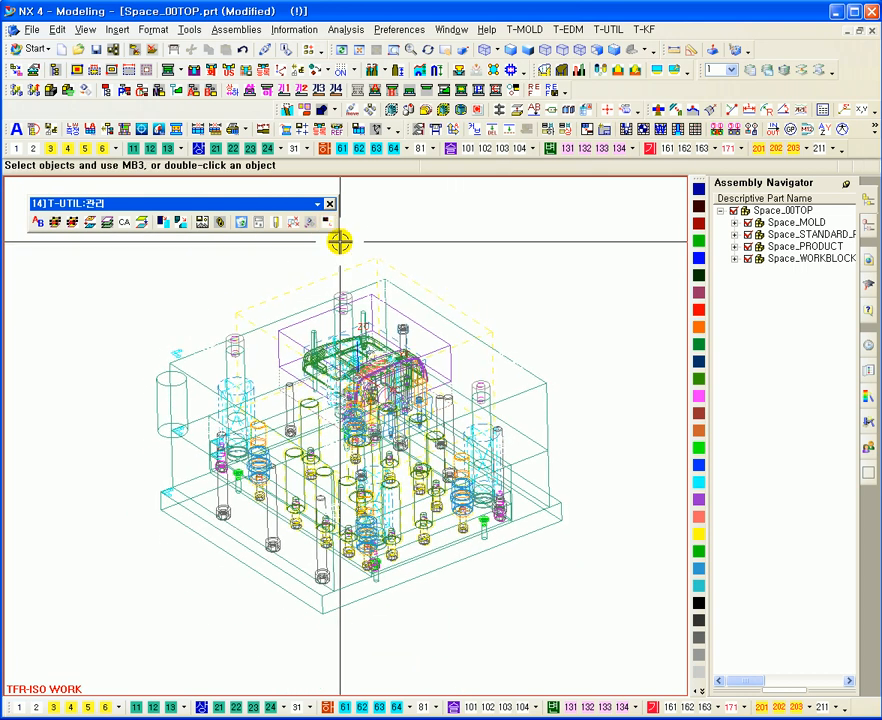
click(328, 221)
middle_drag(529, 254, 480, 297)
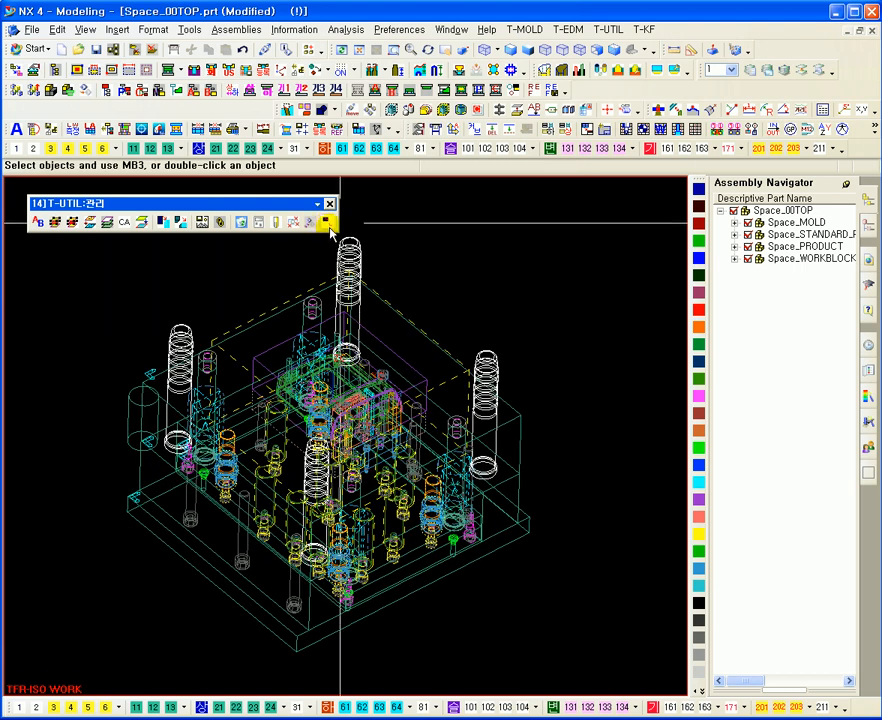
- View the shaded and wireframe background settings in the visualization color palette preferences, and close them without changes
click(475, 110)
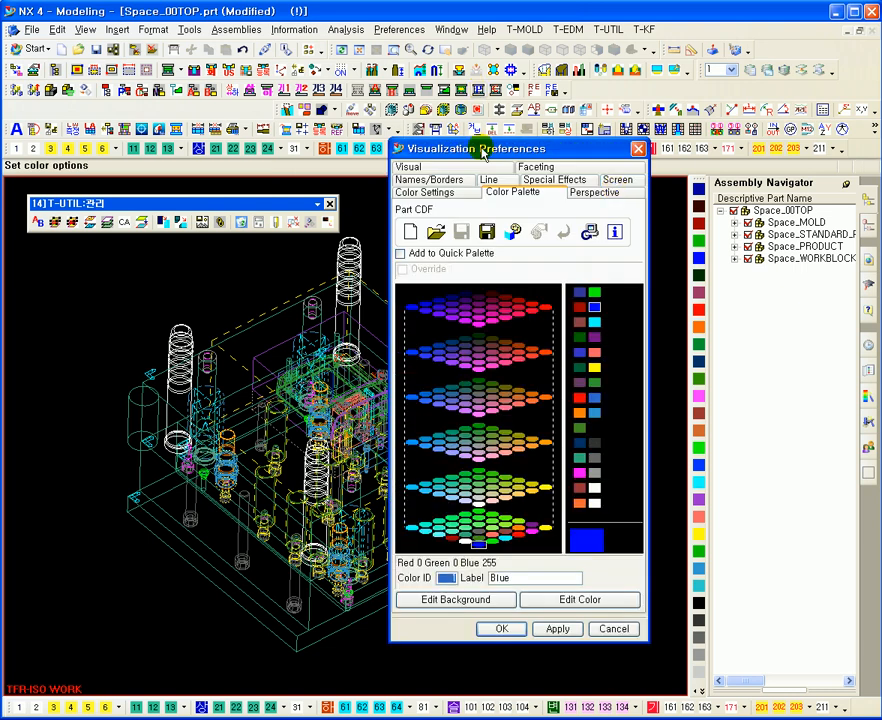
drag(482, 148, 487, 148)
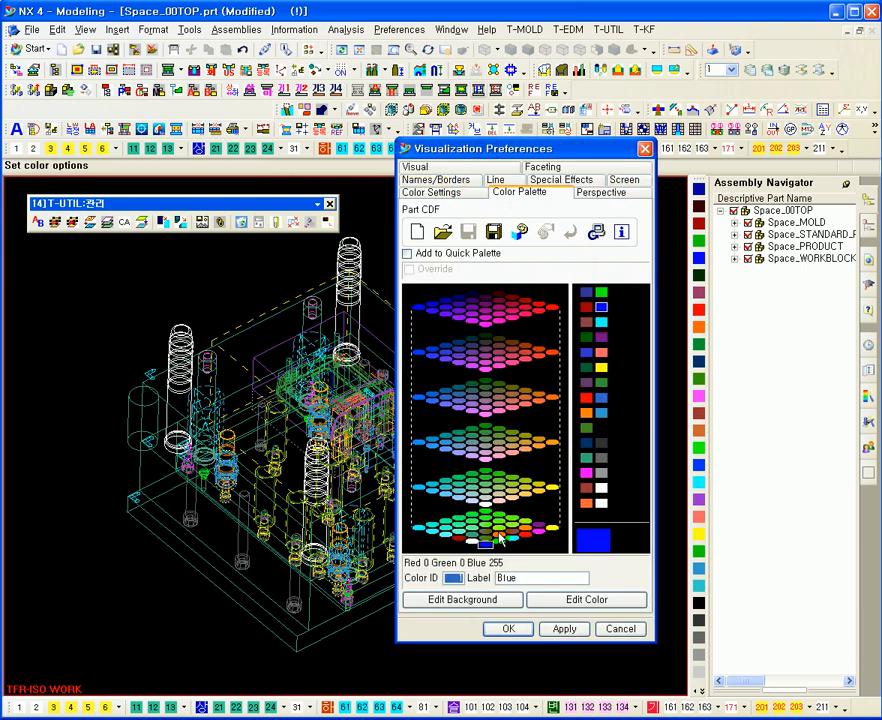
click(478, 600)
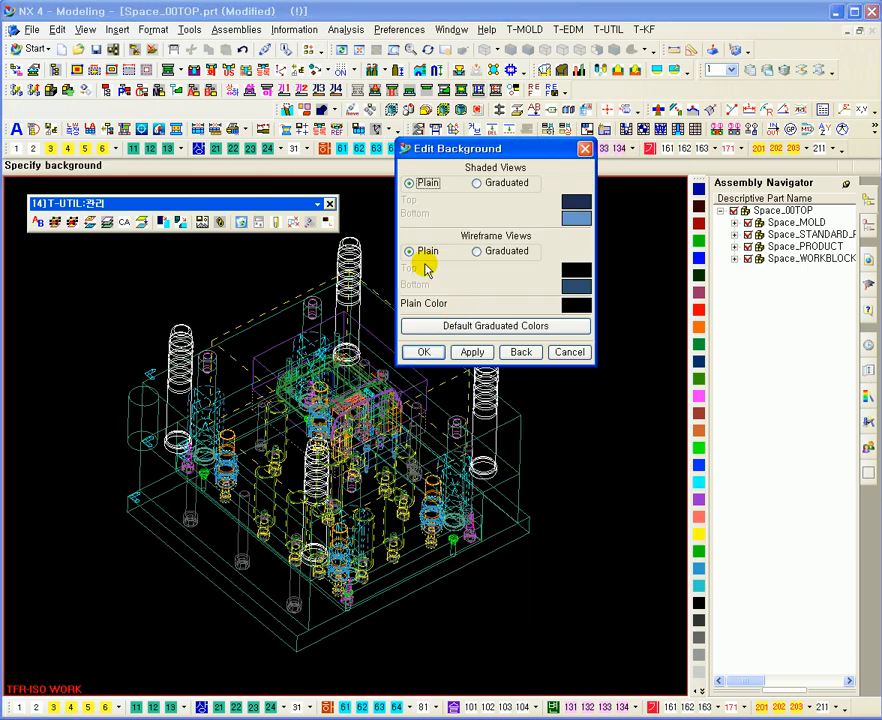
click(579, 150)
middle_drag(496, 252, 152, 242)
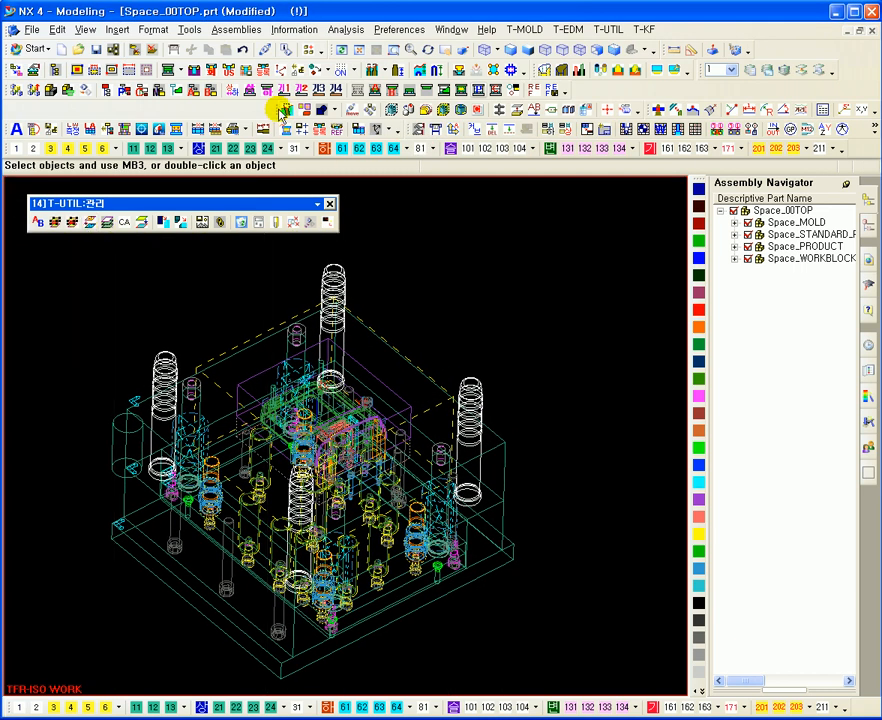